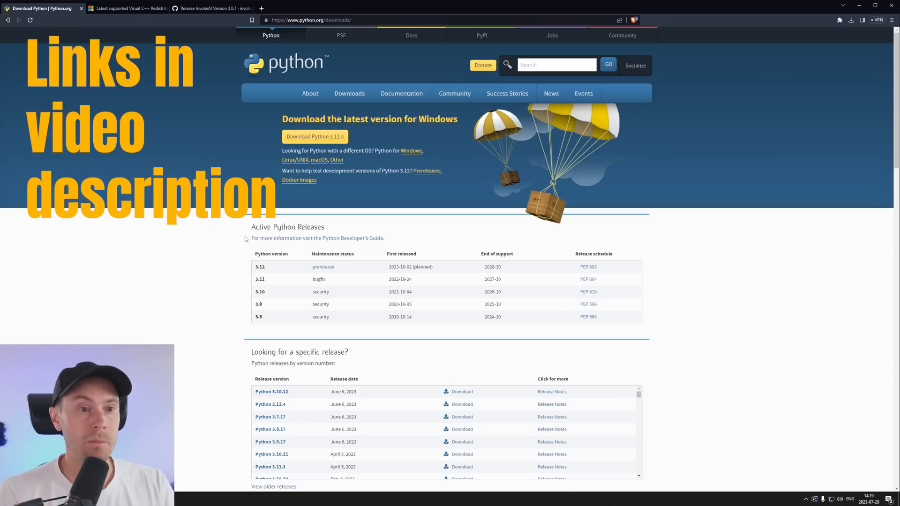
pyautogui.scroll(-2, 247, 239)
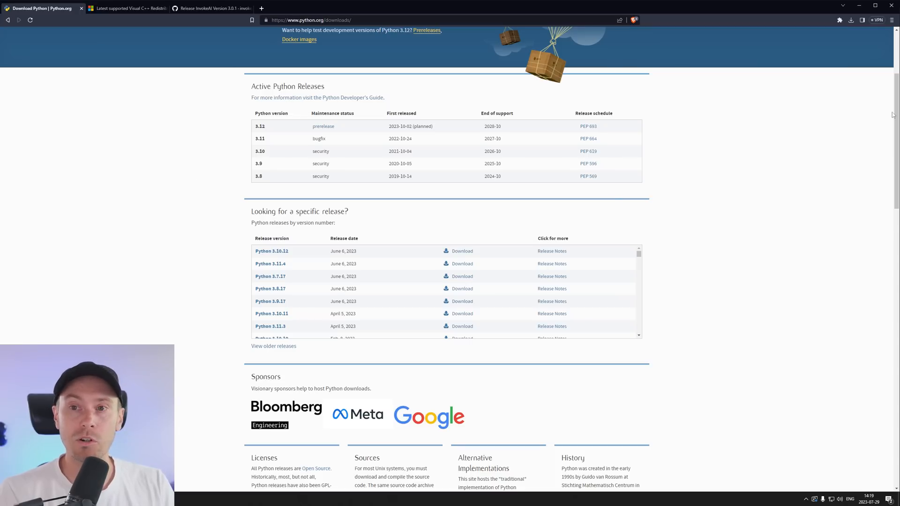
pyautogui.scroll(5, 450, 211)
pyautogui.scroll(-1, 204, 291)
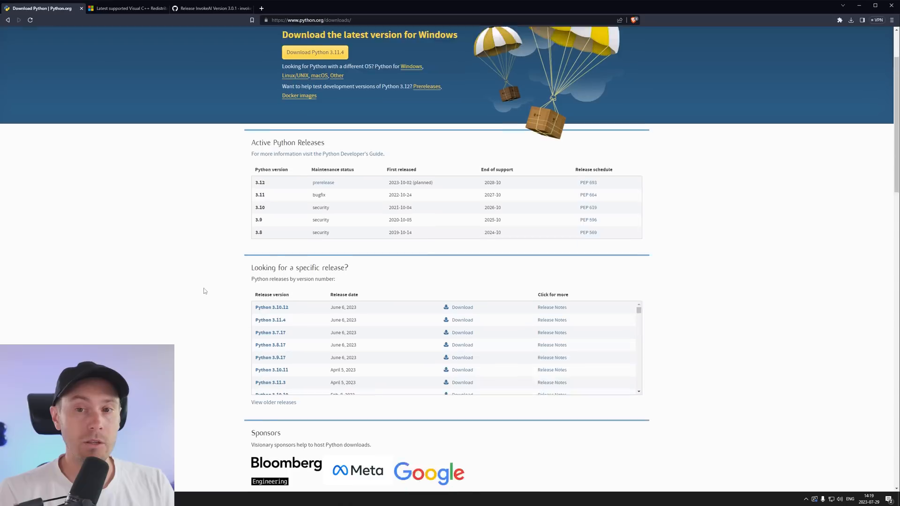
pyautogui.scroll(-1, 204, 291)
# - Find the Python 3.10.6 release page and download its Windows installer (64-bit)
pyautogui.hotkey('ctrl', 'f')
pyautogui.write('3.11')
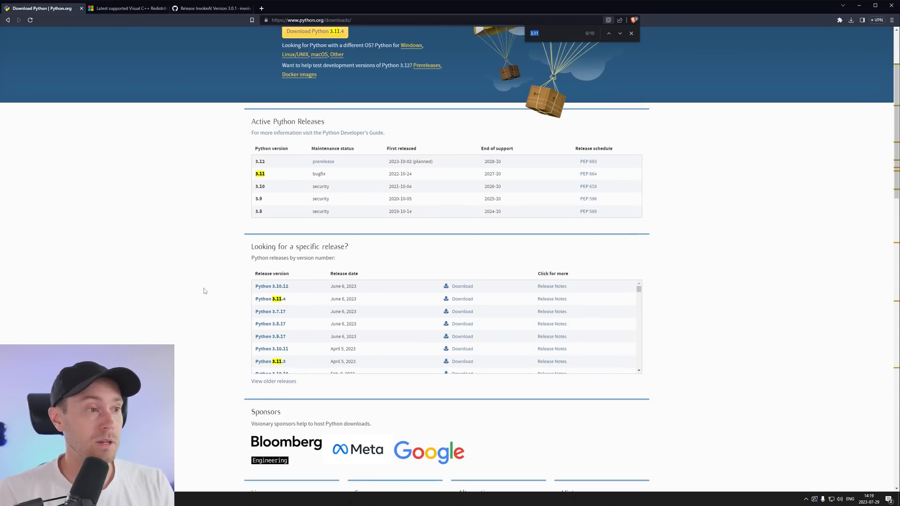
pyautogui.press('BackSpace')
pyautogui.write('0.6')
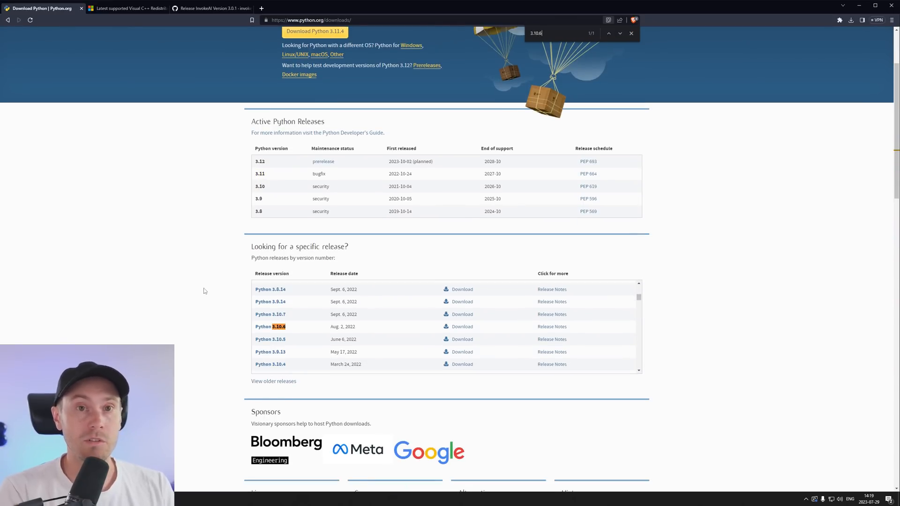
pyautogui.click(462, 327)
pyautogui.scroll(-3, 164, 285)
pyautogui.scroll(-4, 164, 285)
pyautogui.scroll(-2, 158, 281)
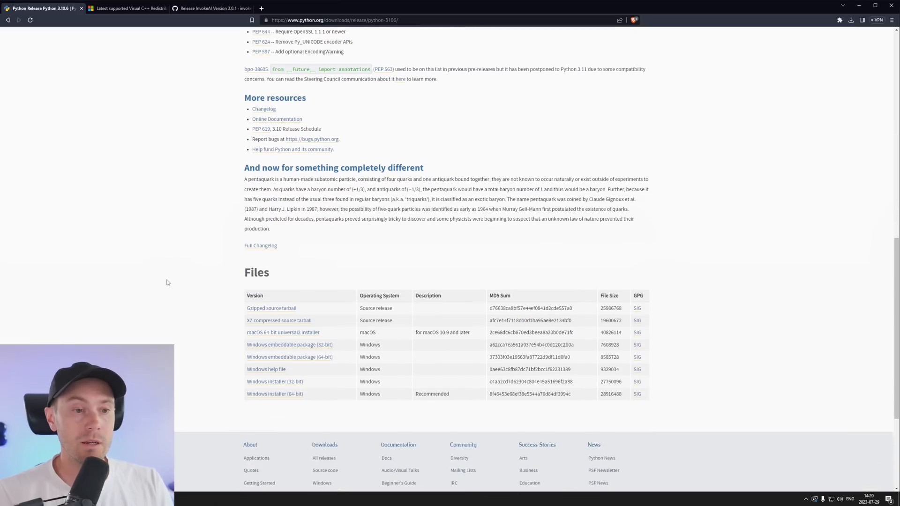
pyautogui.scroll(-2, 159, 281)
pyautogui.scroll(-2, 155, 278)
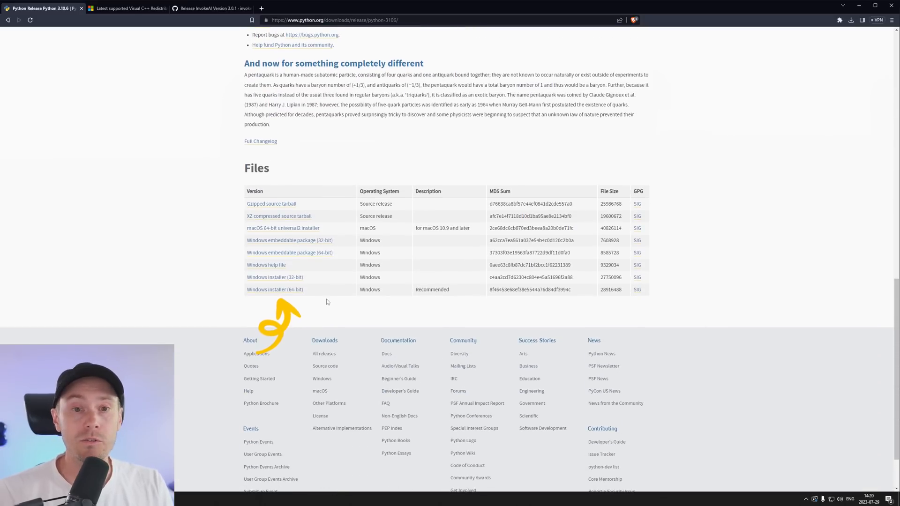
pyautogui.click(287, 290)
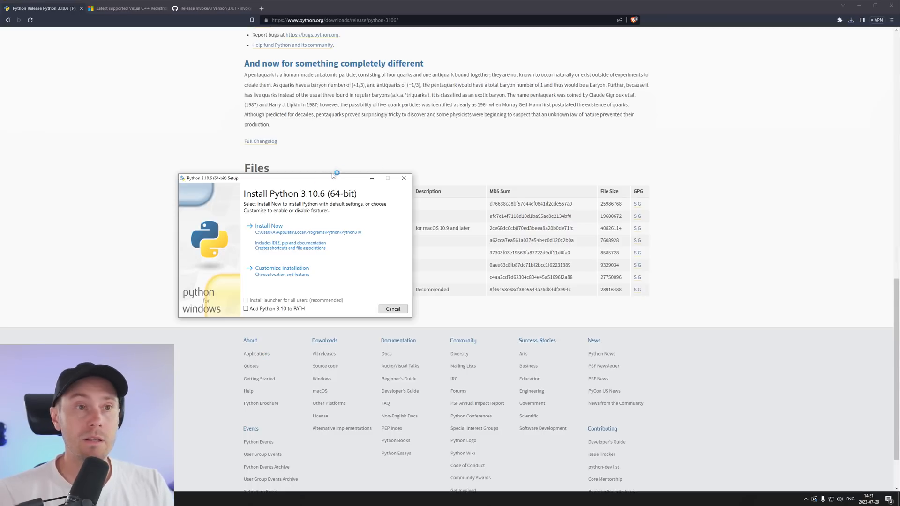
# - Install Python 3.10.6 with 'Add Python 3.10 to PATH' enabled, then close the installer
pyautogui.click(869, 6)
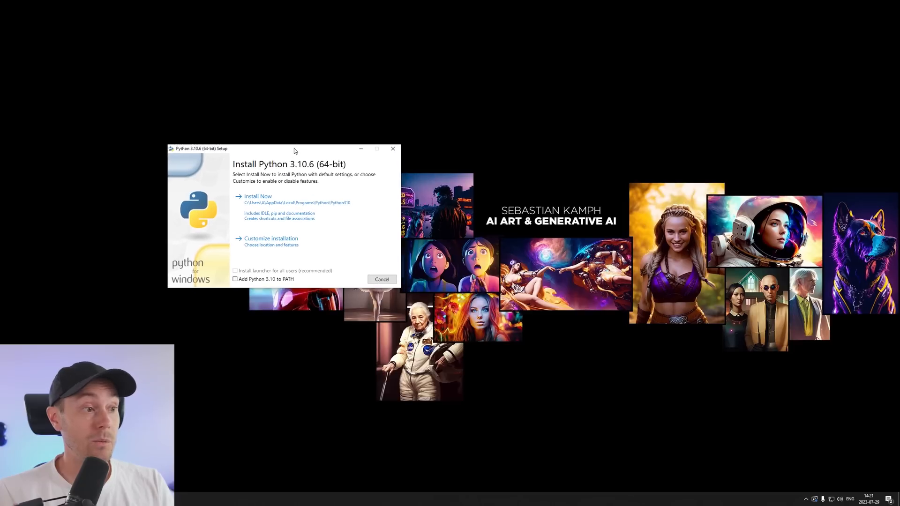
pyautogui.moveTo(293, 149); pyautogui.dragTo(332, 163)
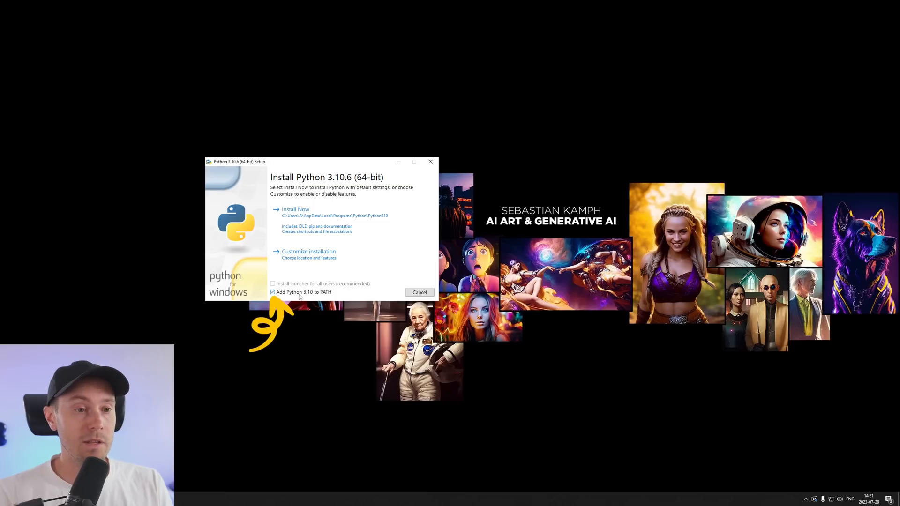
pyautogui.click(298, 294)
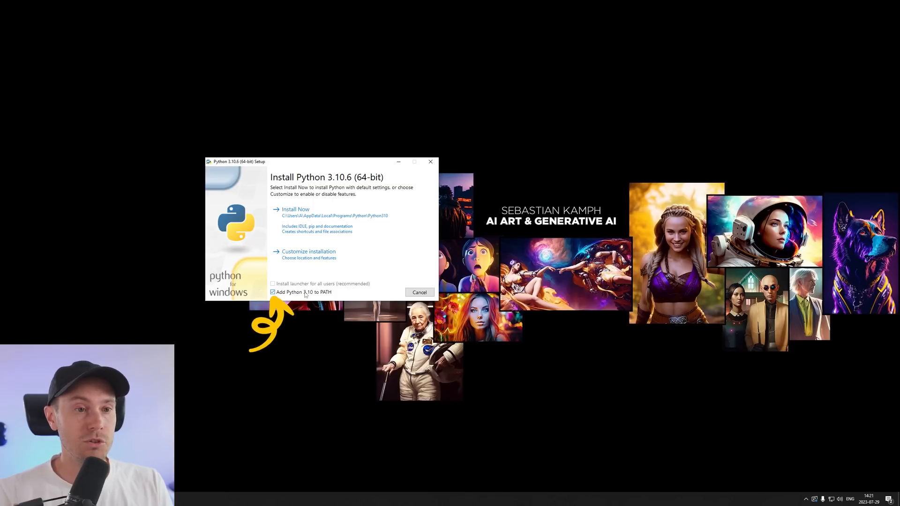
pyautogui.click(308, 212)
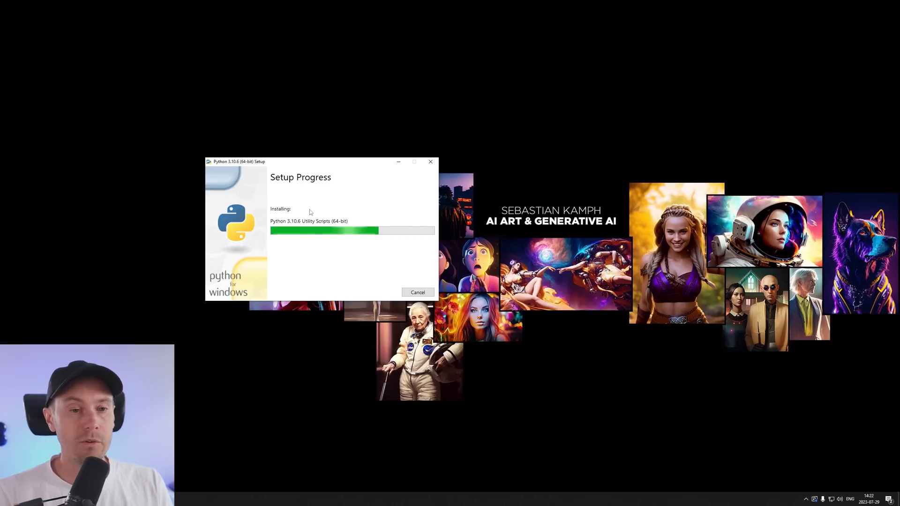
pyautogui.click(419, 292)
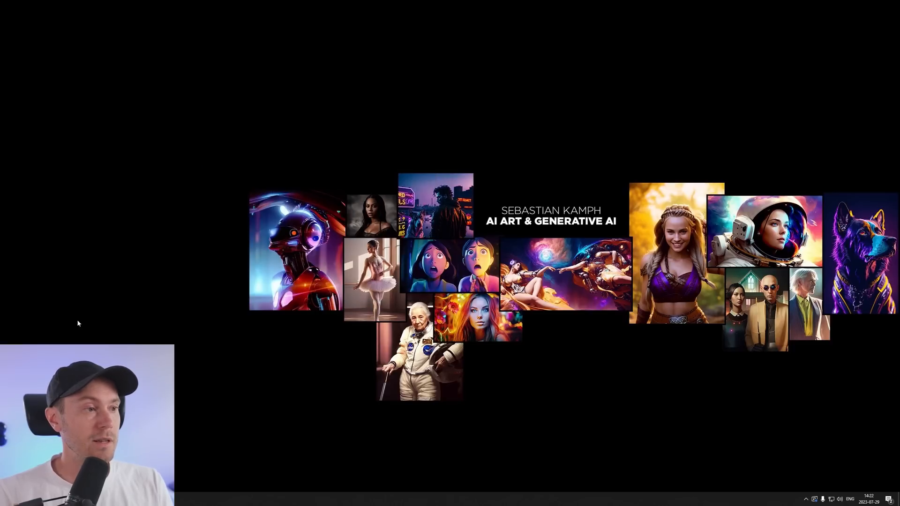
# - Download and install the x64 Visual C++ 2015-2022 Redistributable, then go to the InvokeAI release page
pyautogui.hotkey('alt', 'Tab')
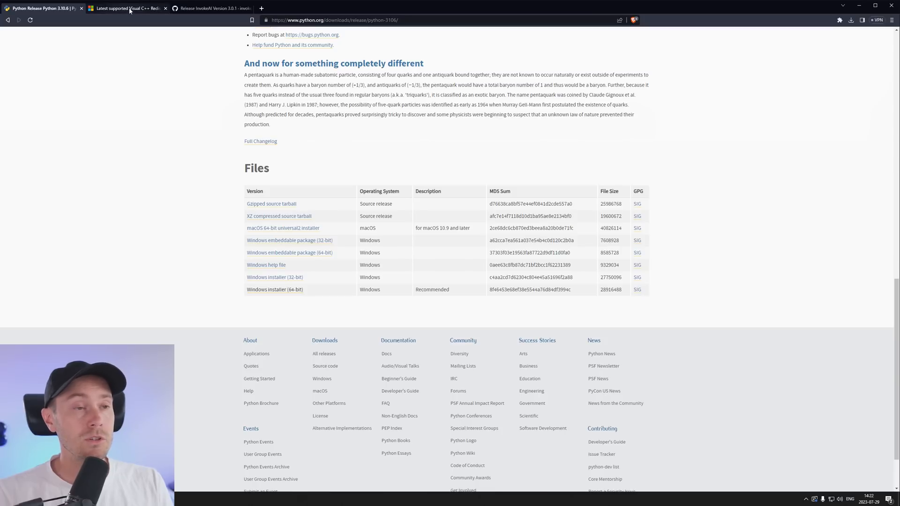
pyautogui.click(129, 8)
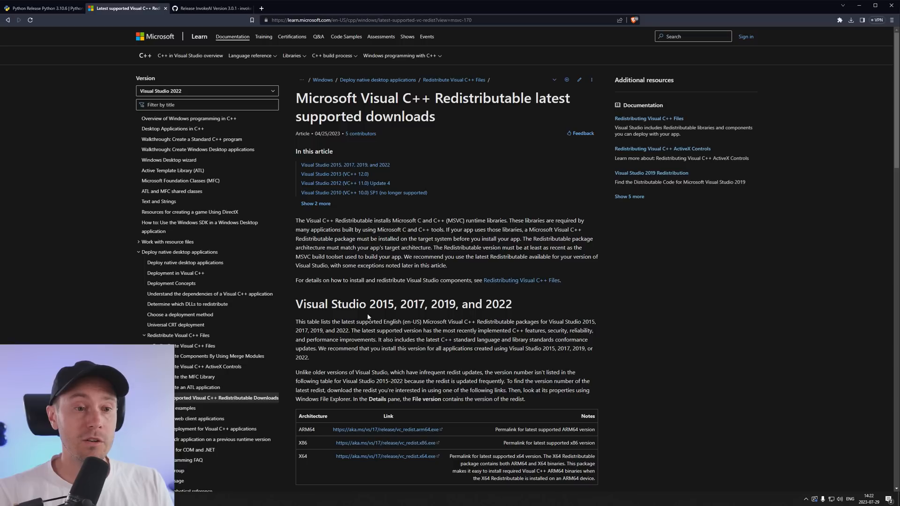
pyautogui.scroll(-2, 418, 321)
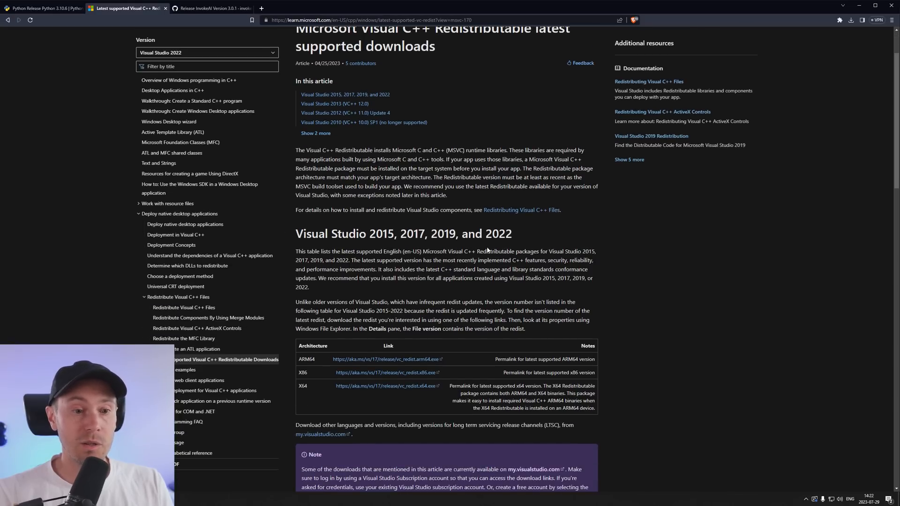
pyautogui.scroll(-2, 438, 292)
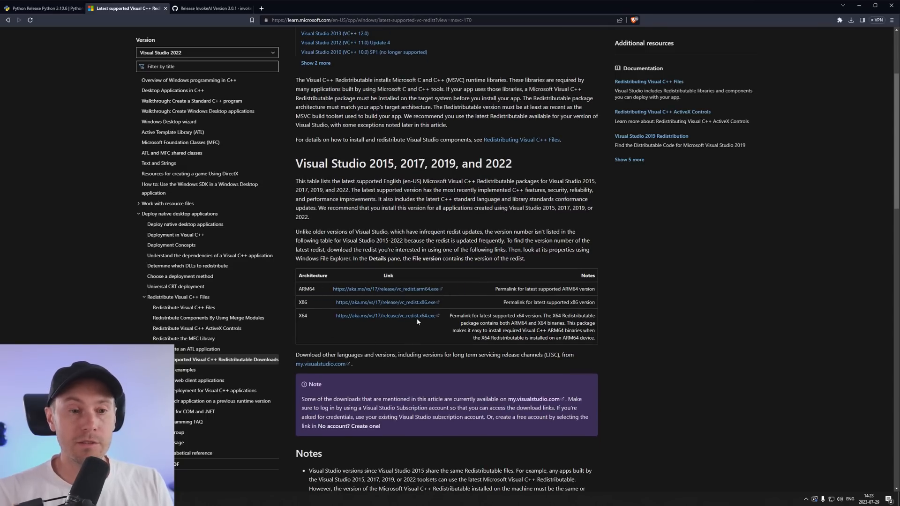
pyautogui.click(429, 316)
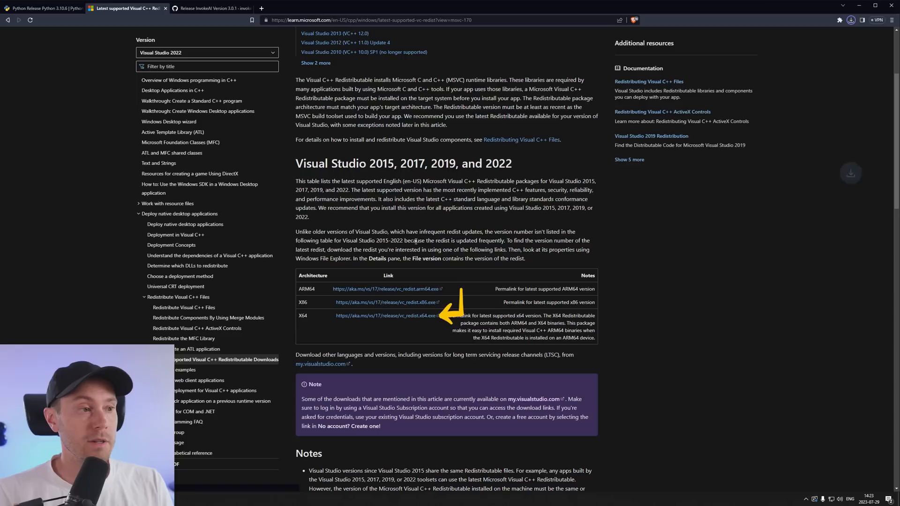
pyautogui.click(777, 35)
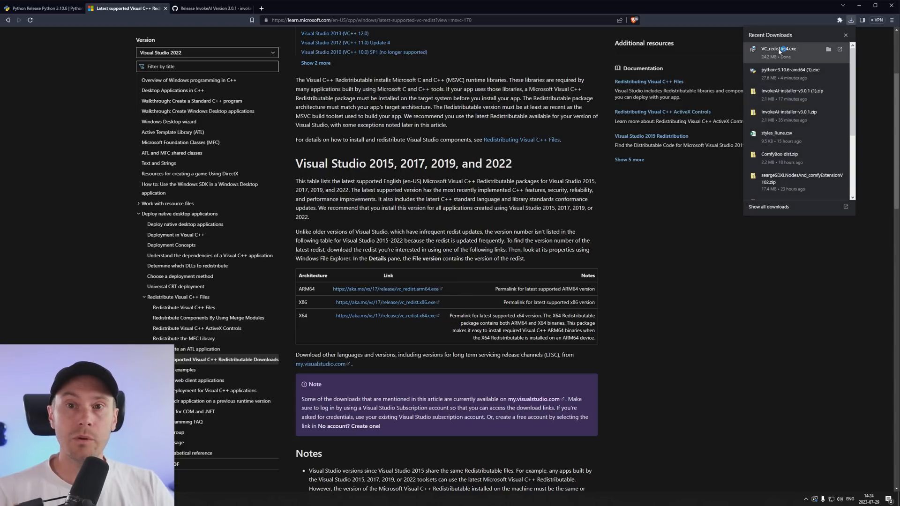
pyautogui.click(794, 50)
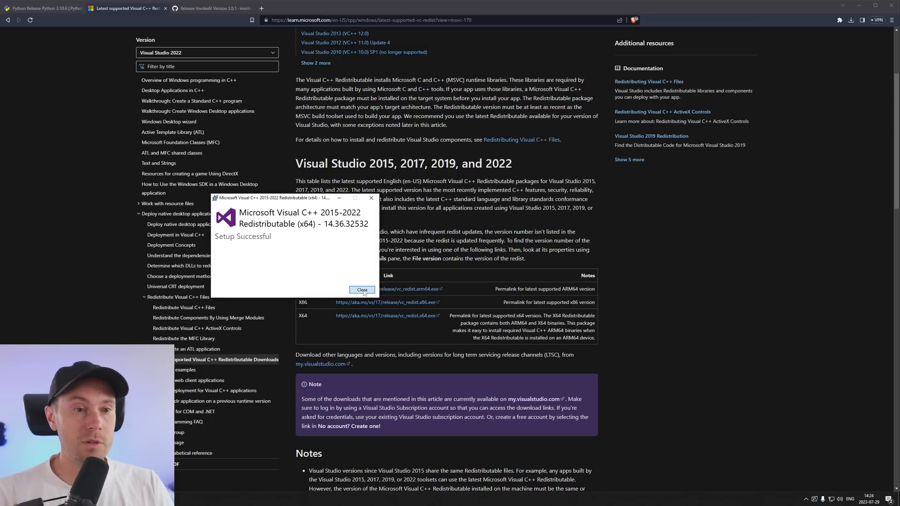
pyautogui.click(364, 292)
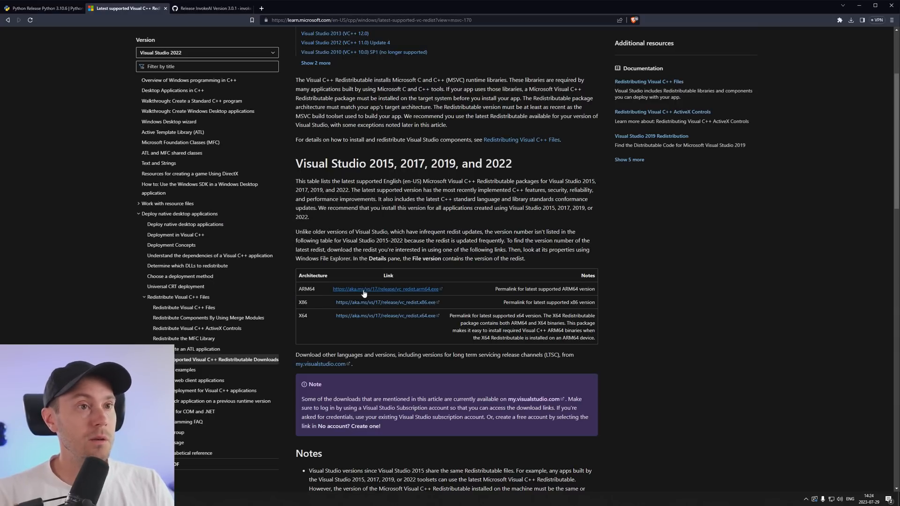
pyautogui.click(211, 8)
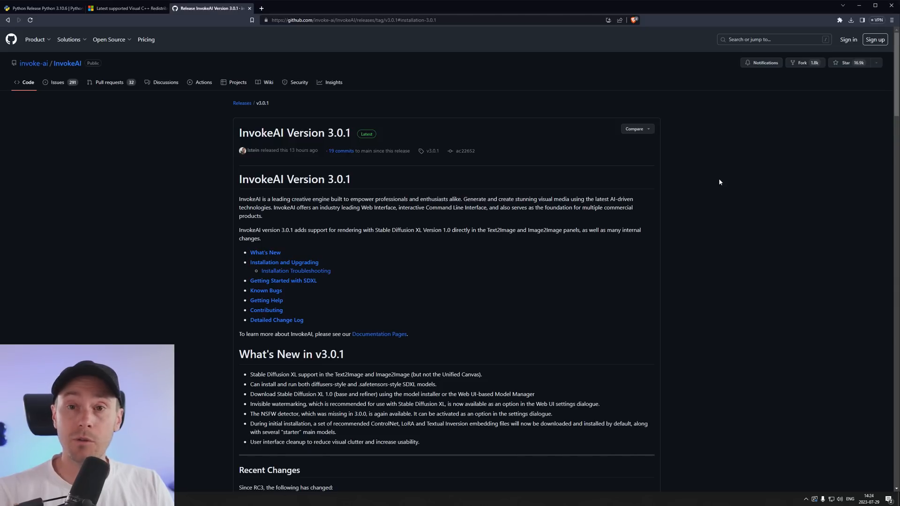
pyautogui.moveTo(897, 73); pyautogui.dragTo(871, 463)
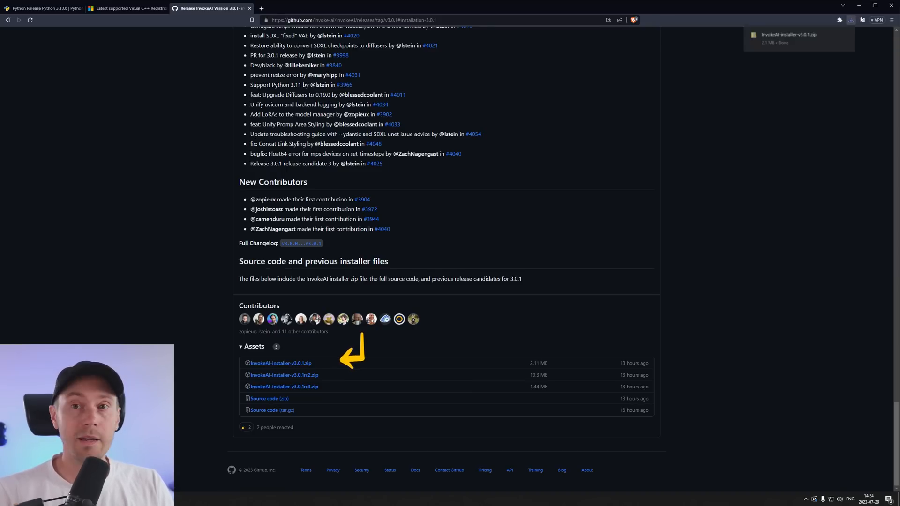
# - Extract the InvokeAI installer v3.0.1 zip and open the InvokeAI-Installer folder
pyautogui.rightClick(229, 156)
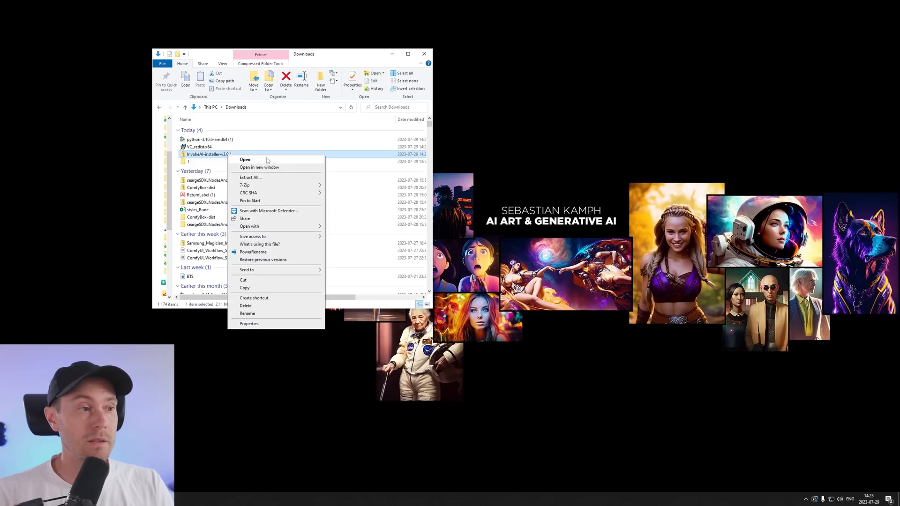
pyautogui.moveTo(268, 185)
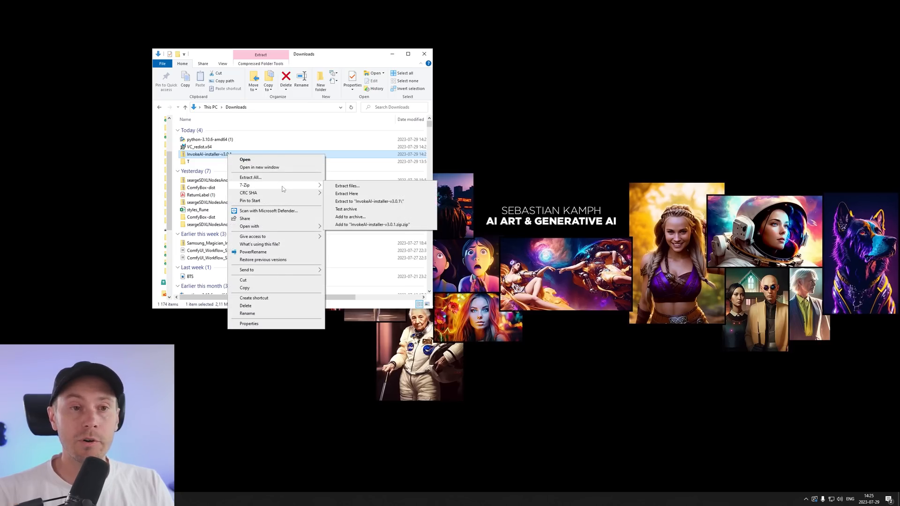
pyautogui.click(376, 202)
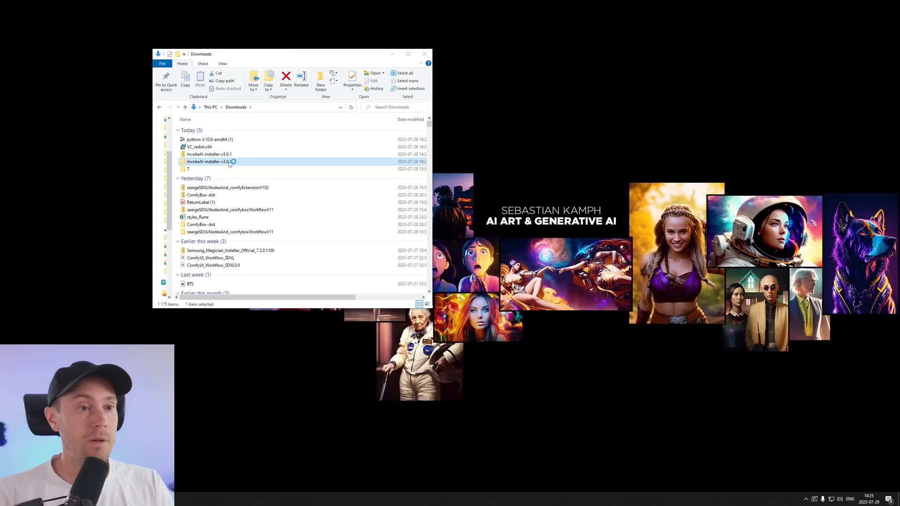
pyautogui.doubleClick(210, 161)
pyautogui.doubleClick(203, 129)
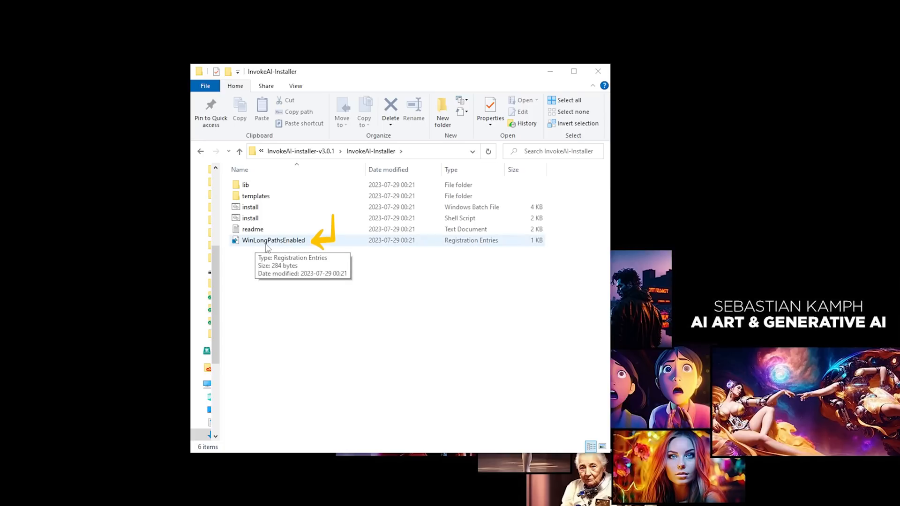
# - Run WinLongPathsEnabled.reg and confirm adding the long-path entry to the registry
pyautogui.doubleClick(273, 241)
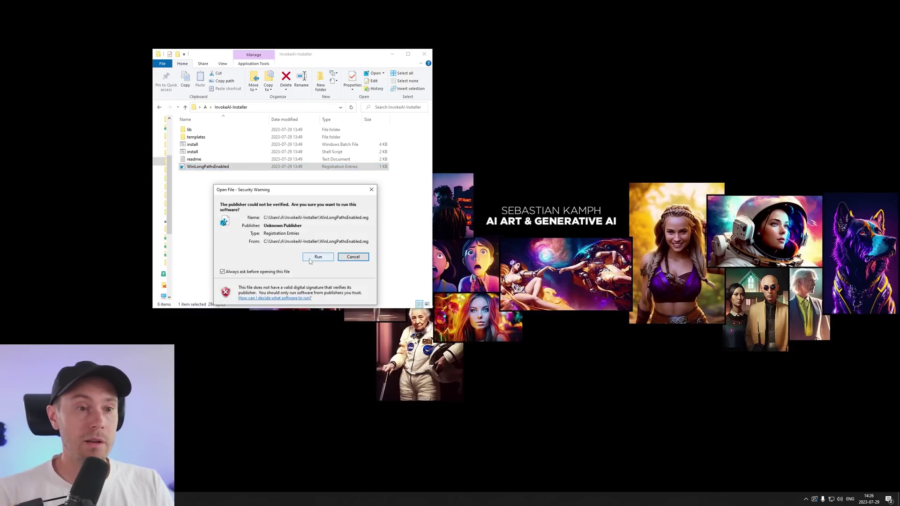
pyautogui.click(317, 257)
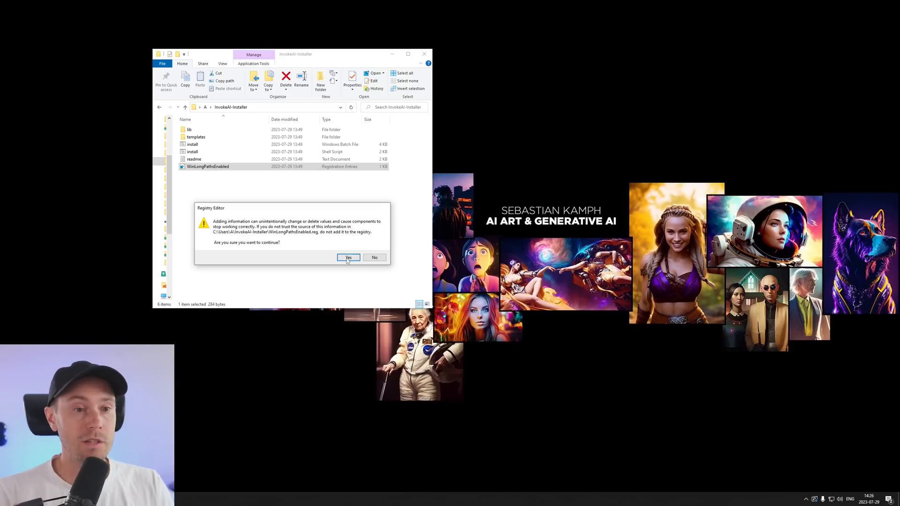
pyautogui.click(347, 258)
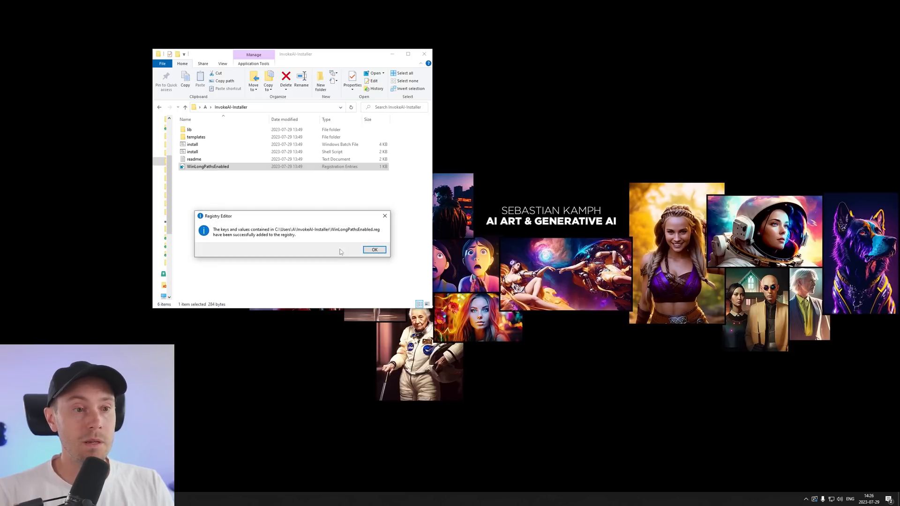
pyautogui.click(375, 250)
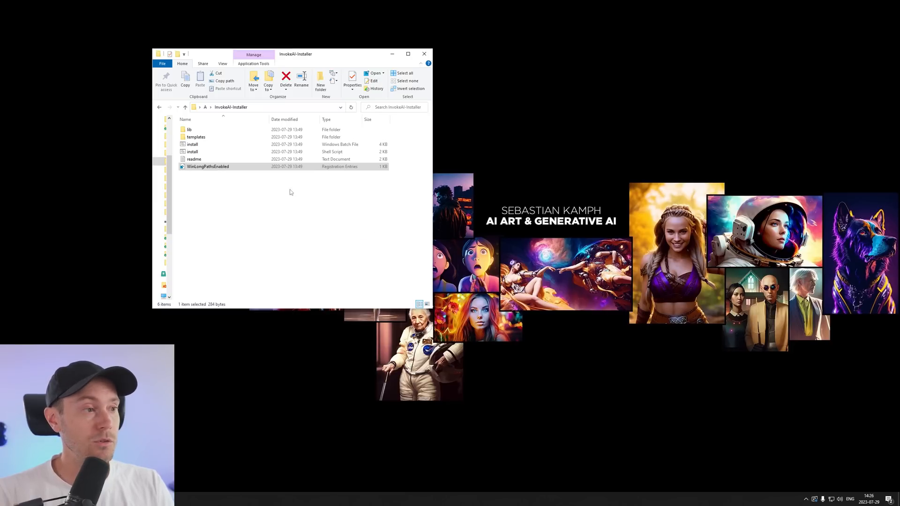
# - Tidy the folder view and launch the InvokeAI install batch file
pyautogui.moveTo(433, 131); pyautogui.dragTo(456, 131)
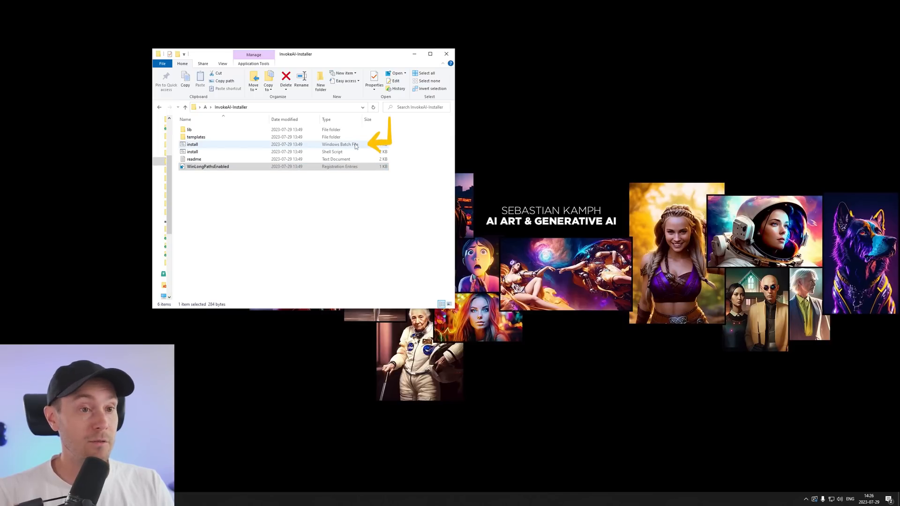
pyautogui.keyDown('ctrl'); pyautogui.click(317, 170); pyautogui.keyUp('ctrl')
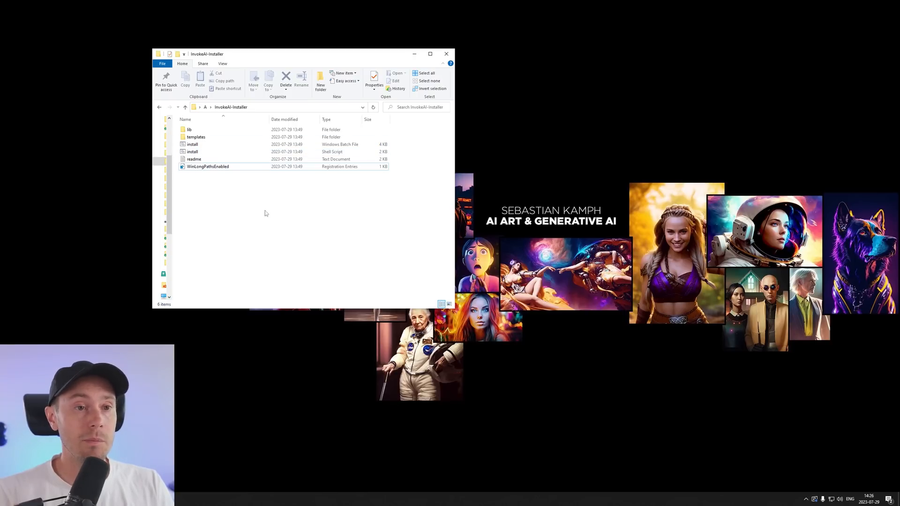
pyautogui.rightClick(252, 194)
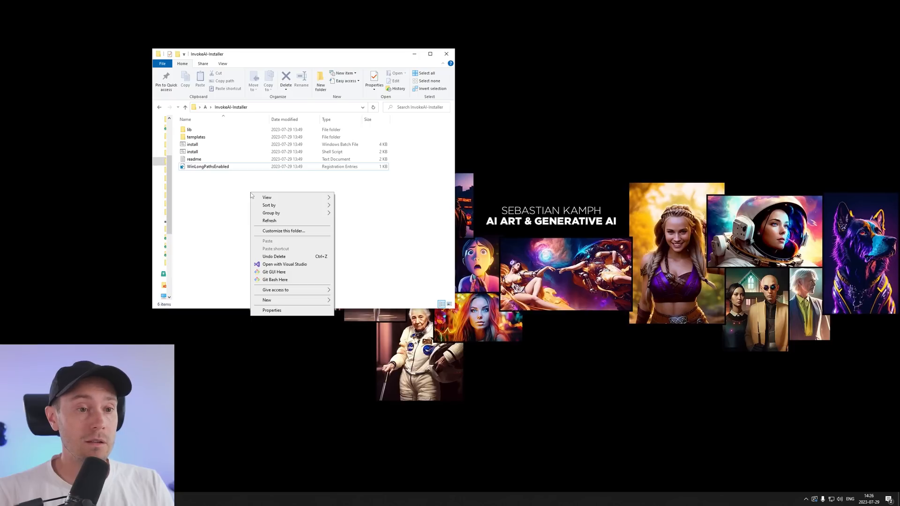
pyautogui.moveTo(268, 197)
pyautogui.click(355, 236)
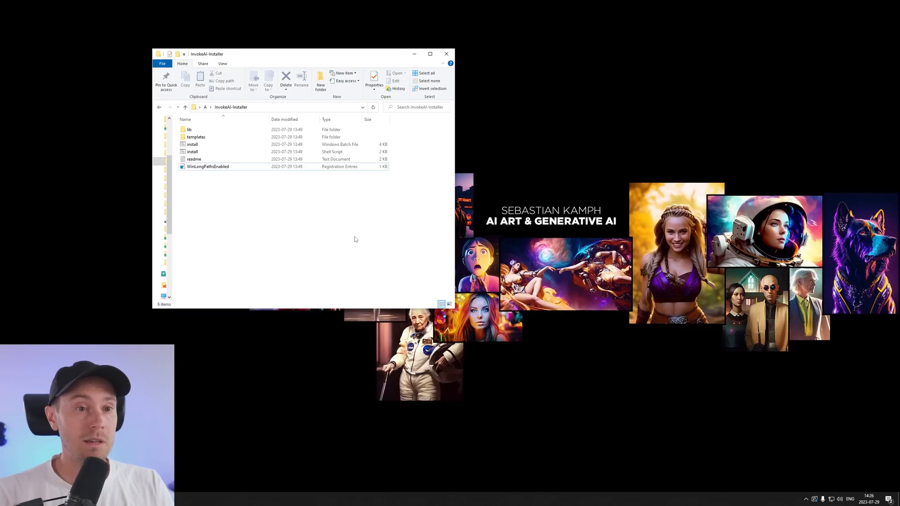
pyautogui.doubleClick(192, 144)
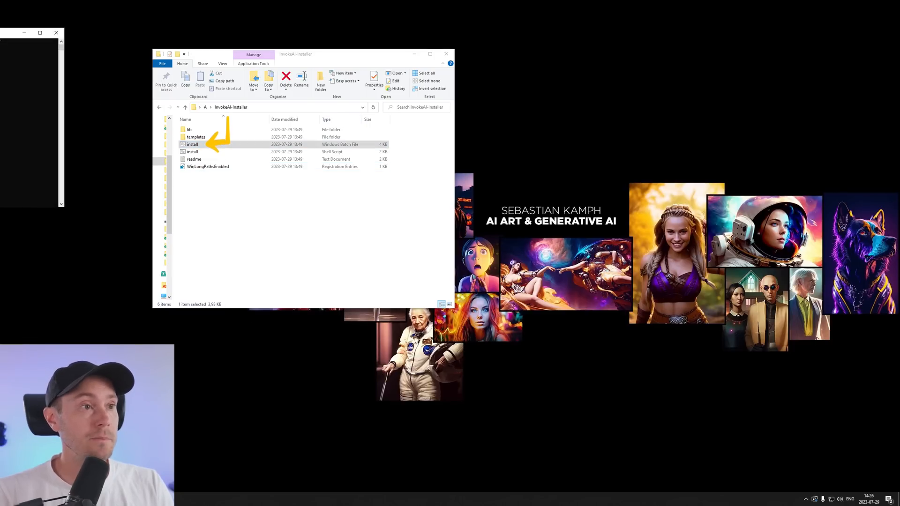
# - Maximise the installer console and continue past its opening notes to the install-location prompt
pyautogui.moveTo(351, 56)
pyautogui.mouseDown()
pyautogui.moveTo(331, 42)
pyautogui.moveTo(340, 55)
pyautogui.mouseUp()
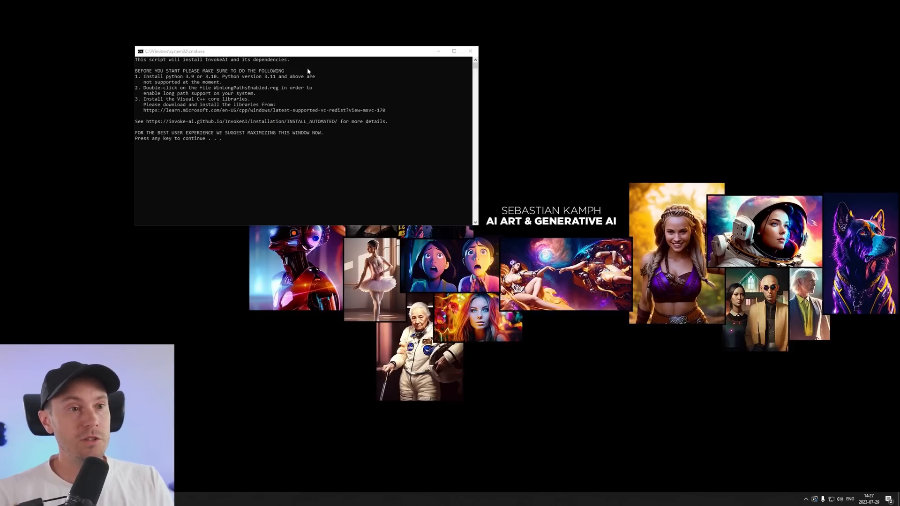
pyautogui.moveTo(312, 54); pyautogui.dragTo(297, 87)
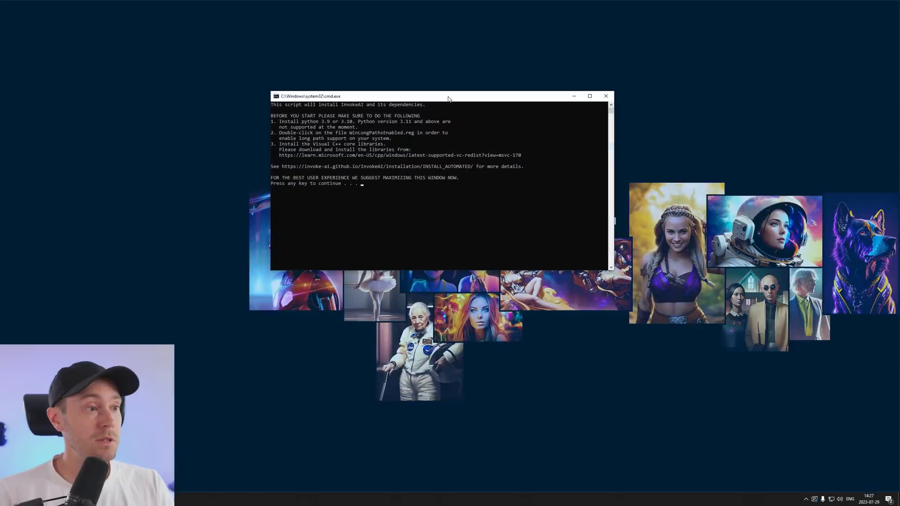
pyautogui.doubleClick(298, 85)
pyautogui.press('Return')
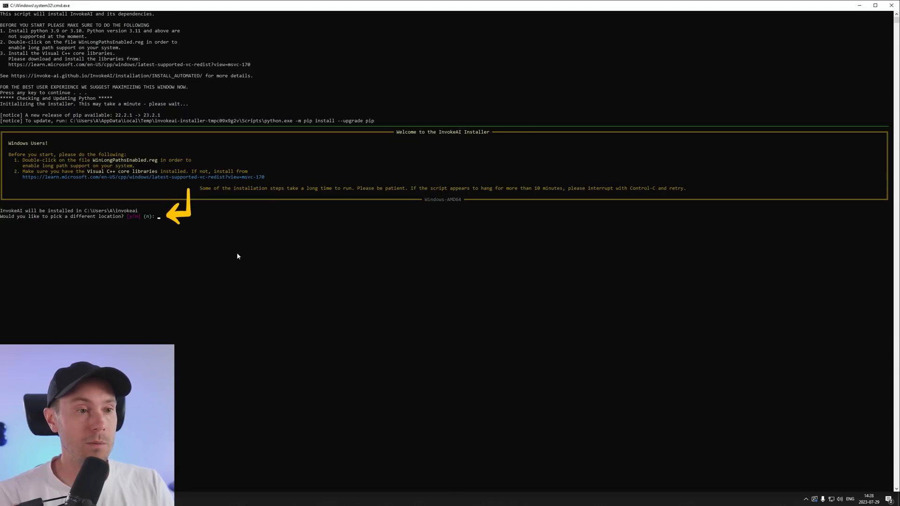
# - Keep the default install location and choose the NVIDIA GPU option
pyautogui.press('Return')
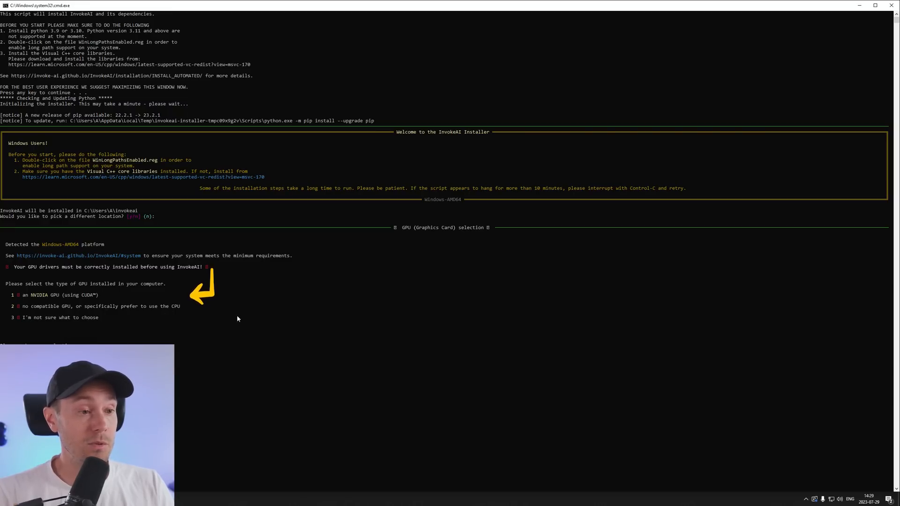
pyautogui.press('Return')
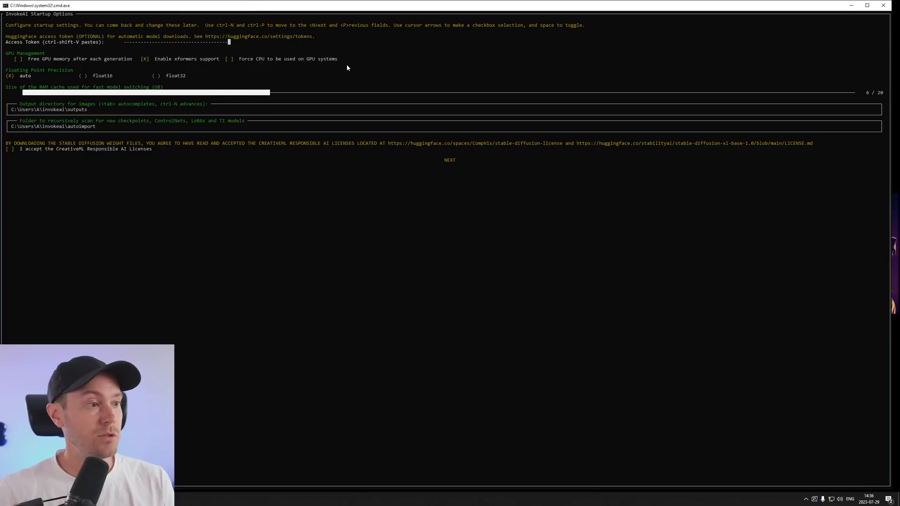
# - Enable freeing GPU memory after each generation, leaving xformers and force-CPU at defaults
pyautogui.press('Tab')
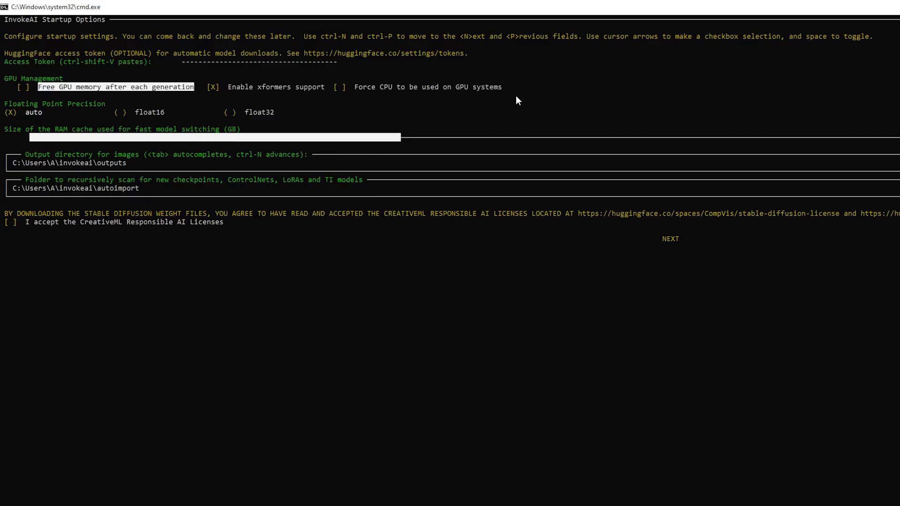
pyautogui.press('Tab')
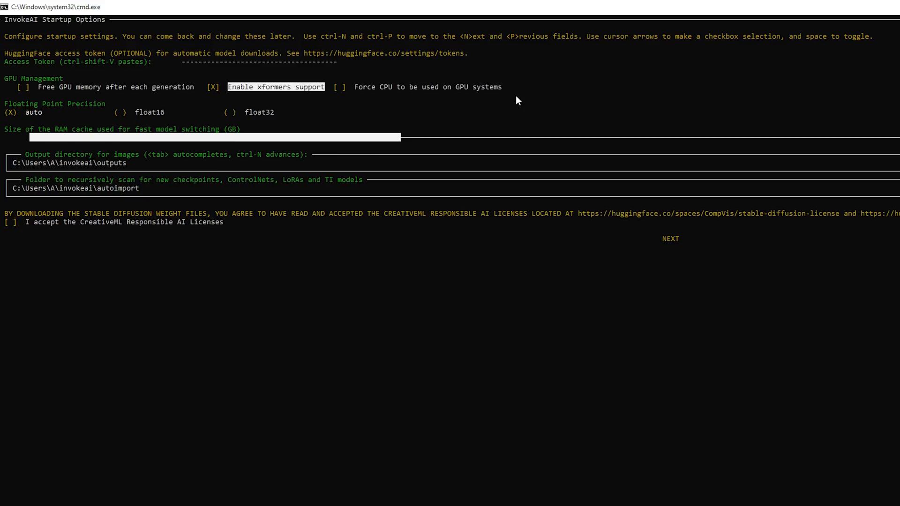
pyautogui.press('Tab')
pyautogui.press('Tab')
pyautogui.hotkey('shift', 'Tab')
pyautogui.hotkey('shift', 'Tab')
pyautogui.hotkey('shift', 'Tab')
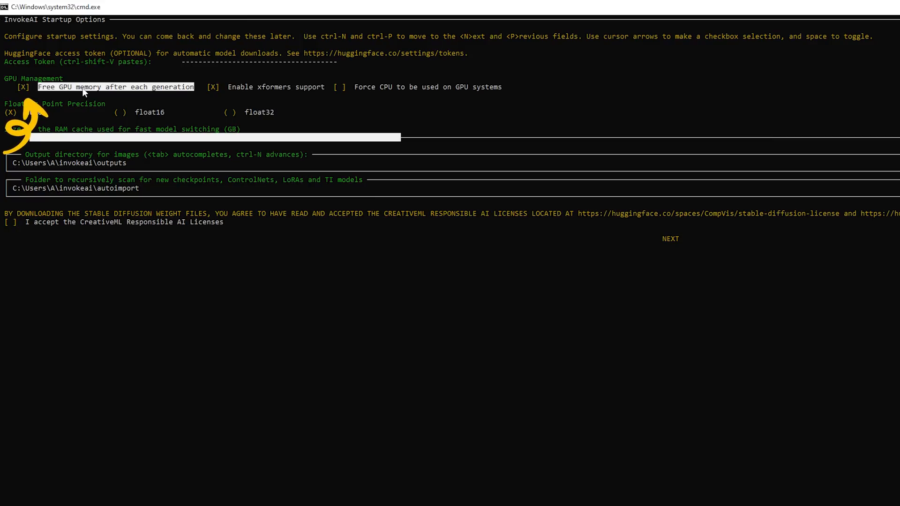
pyautogui.press('space')
pyautogui.hotkey('ctrl', 'n')
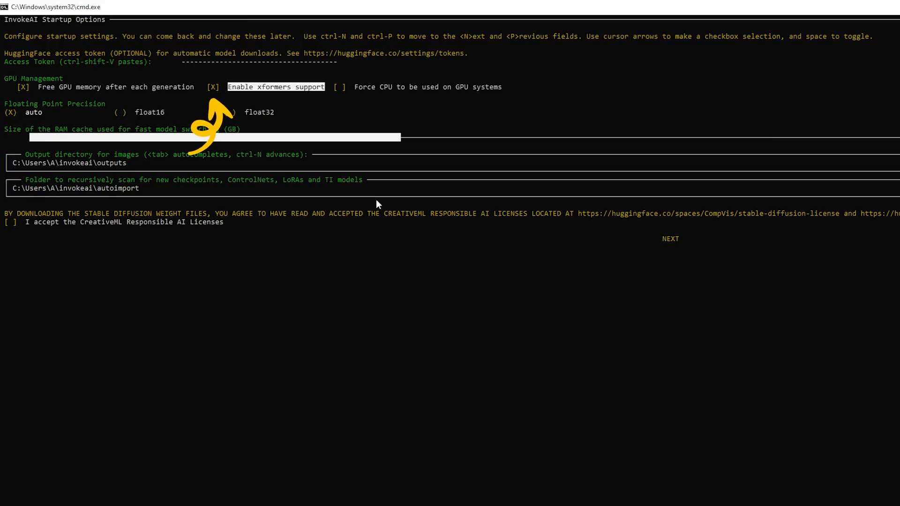
pyautogui.hotkey('ctrl', 'n')
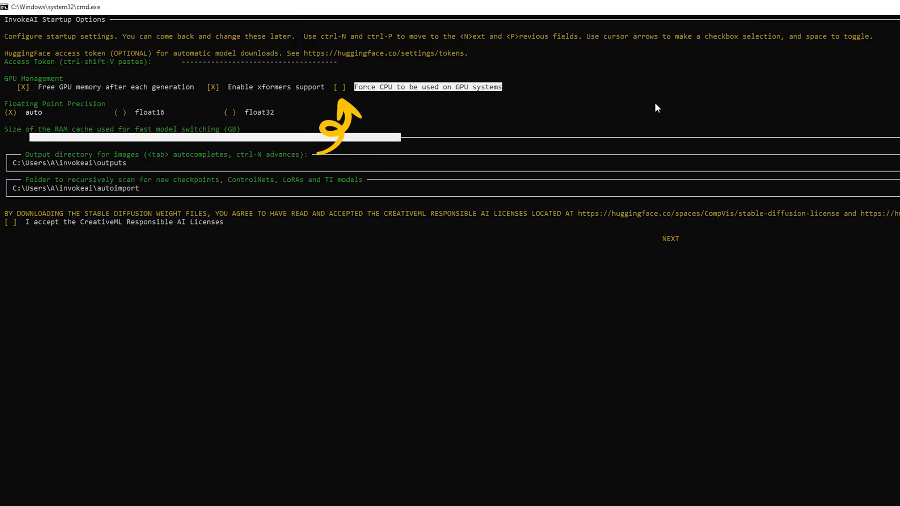
# - Accept the CreativeML licence and continue to the model installation page
pyautogui.press('Tab')
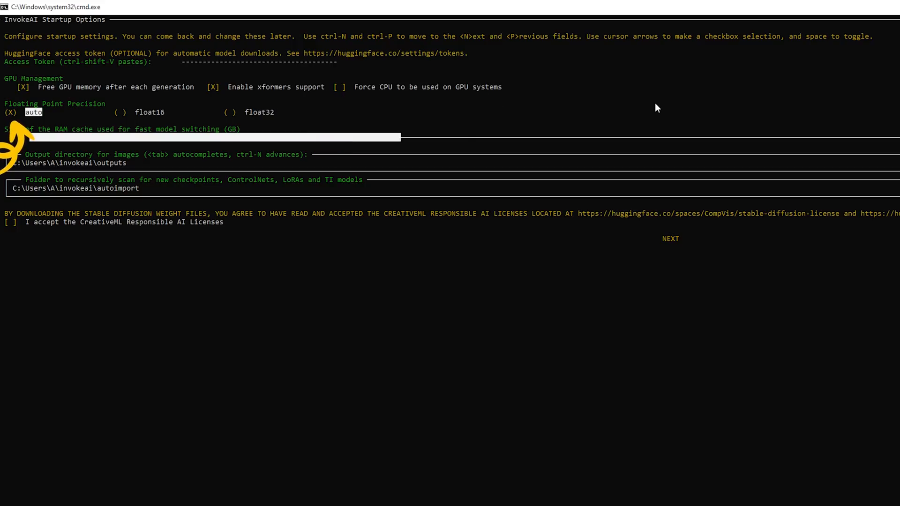
pyautogui.press('Tab')
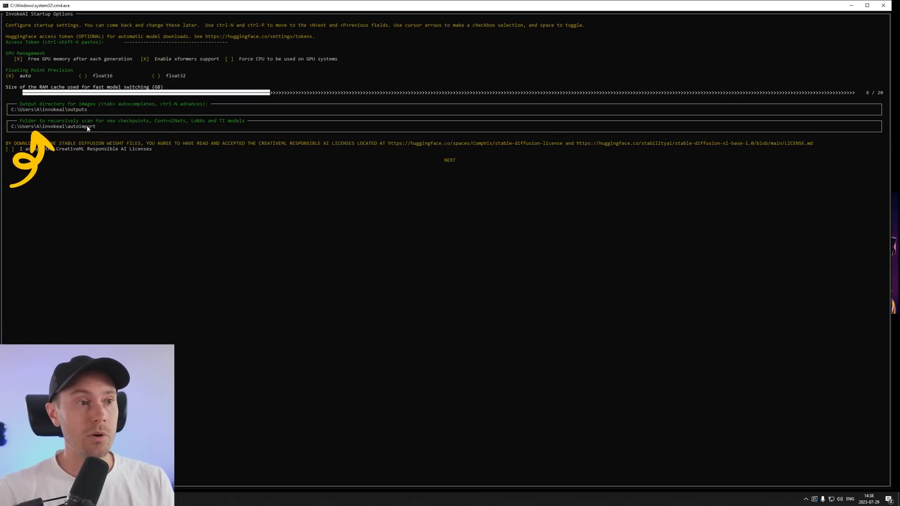
pyautogui.press('Tab')
pyautogui.press('Tab')
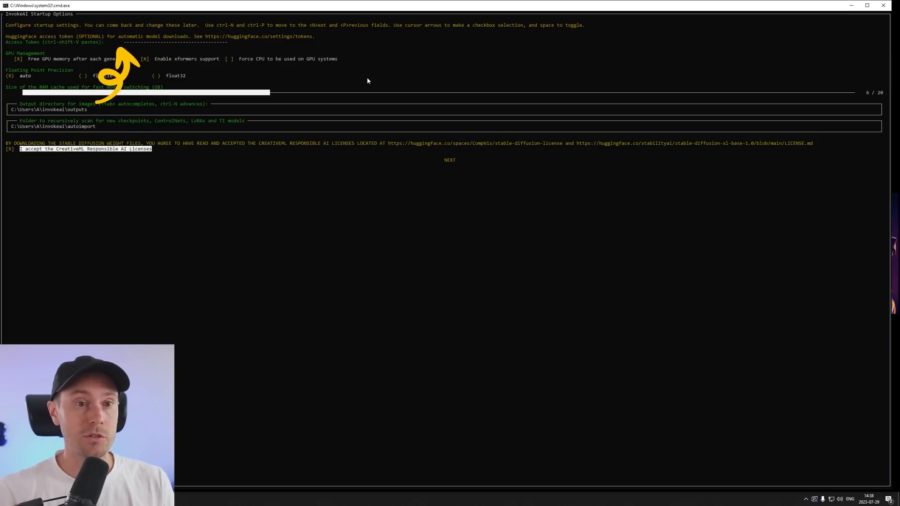
pyautogui.press('Tab')
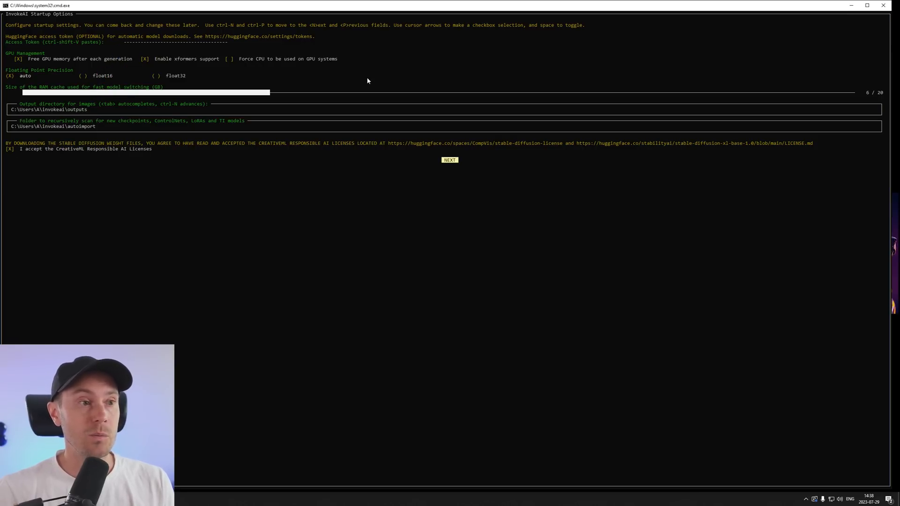
pyautogui.press('Return')
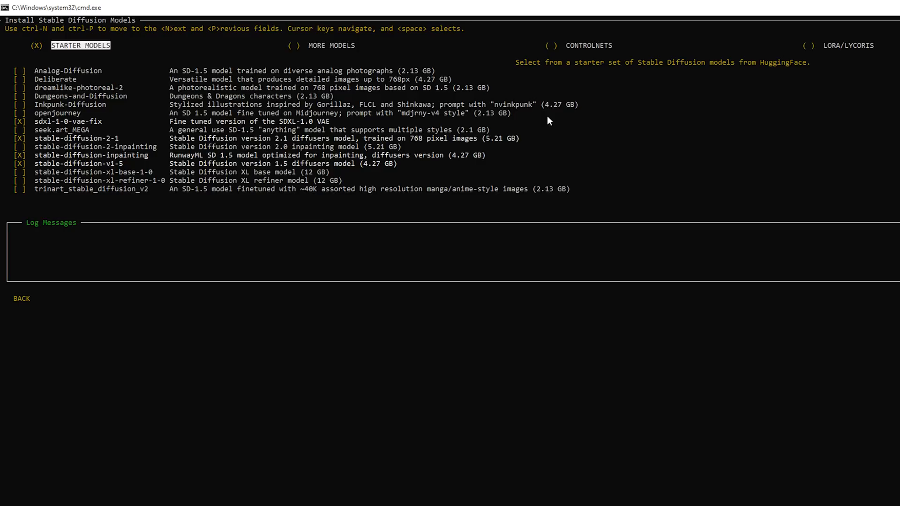
# - Mark Deliberate, stable-diffusion-inpainting, SDXL base and refiner starter models for installation
pyautogui.press('Down')
pyautogui.press('Down')
pyautogui.press('space')
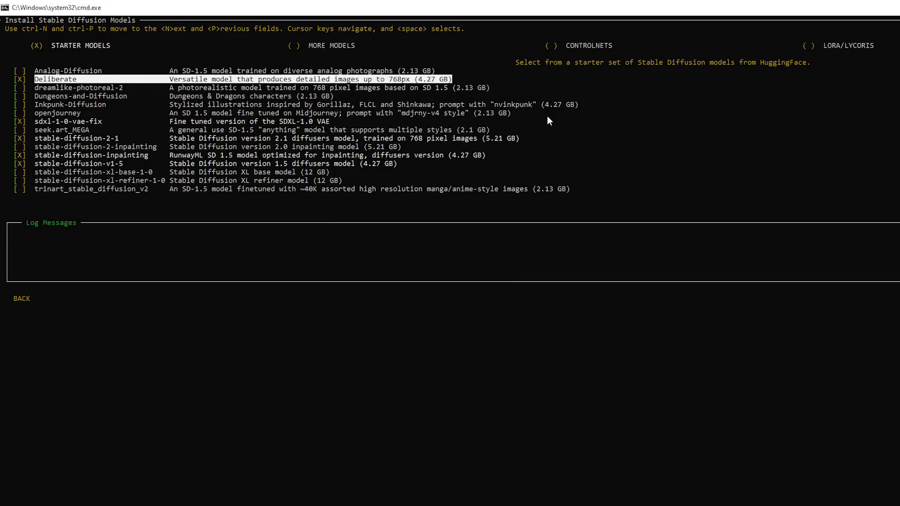
pyautogui.press('Down')
pyautogui.press('Down')
pyautogui.press('Down')
pyautogui.press('Down')
pyautogui.press('Down')
pyautogui.press('Down')
pyautogui.press('Down')
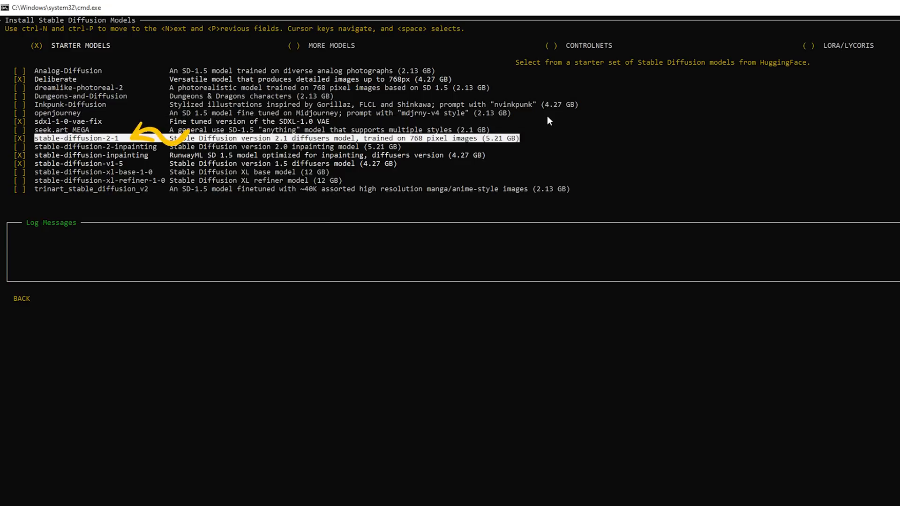
pyautogui.press('Down')
pyautogui.press('Down')
pyautogui.press('Down')
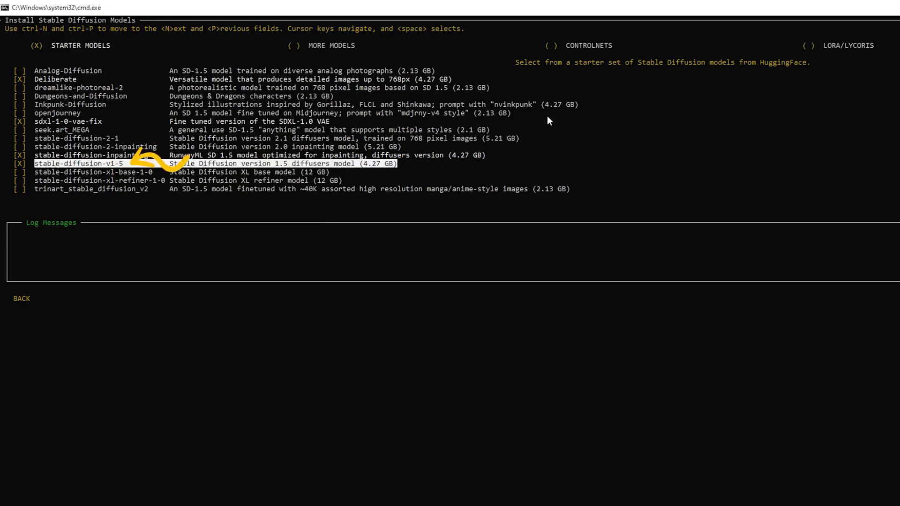
pyautogui.press('Up')
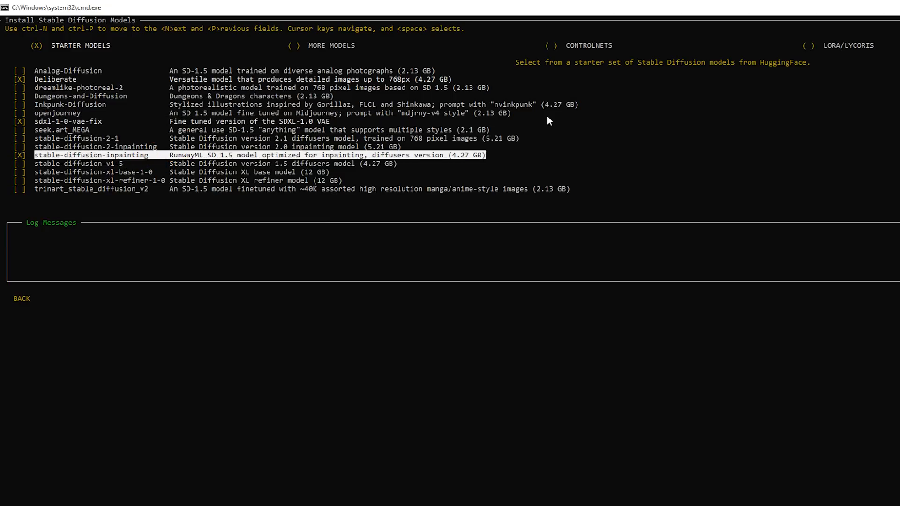
pyautogui.press('Tab')
pyautogui.press('space')
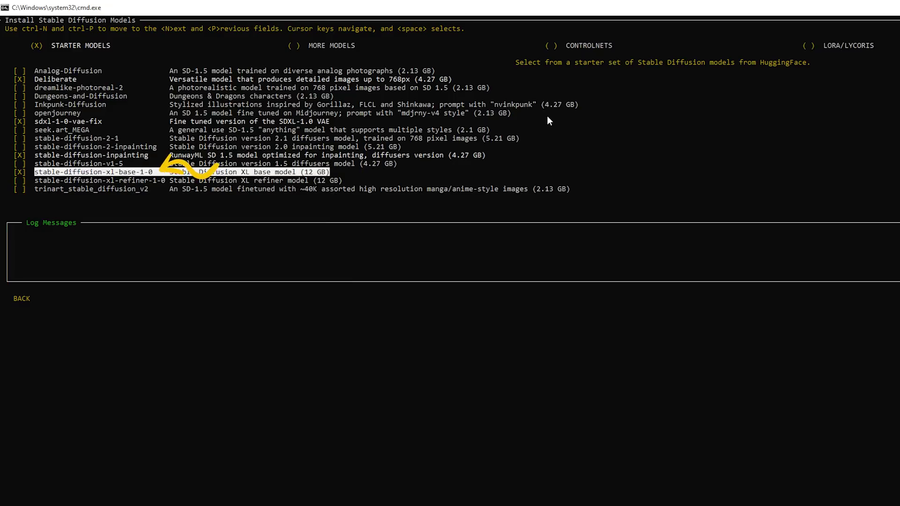
pyautogui.press('Down')
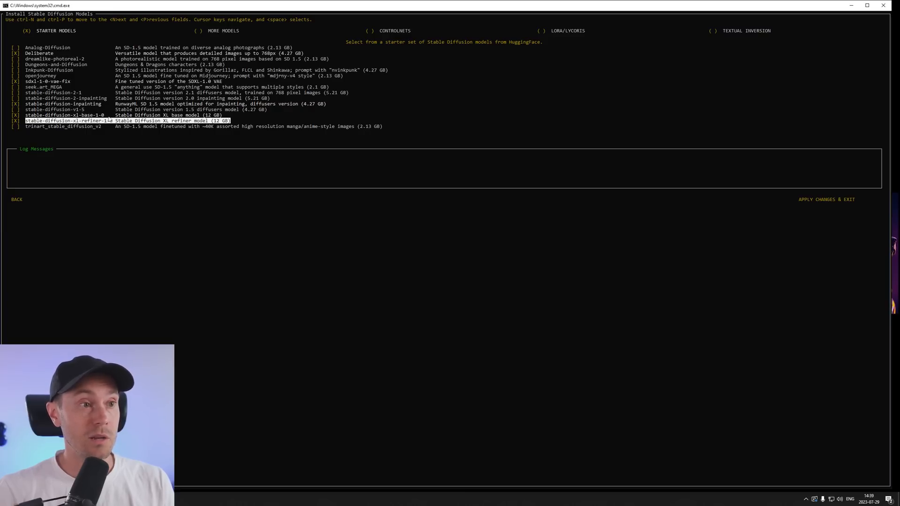
# - In the ControlNets list, mark tile alongside canny, depth, lineart and openpose
pyautogui.press('Up')
pyautogui.press('Up')
pyautogui.press('Up')
pyautogui.press('Up')
pyautogui.press('Up')
pyautogui.press('Up')
pyautogui.press('Up')
pyautogui.press('Up')
pyautogui.press('Up')
pyautogui.press('Up')
pyautogui.press('Up')
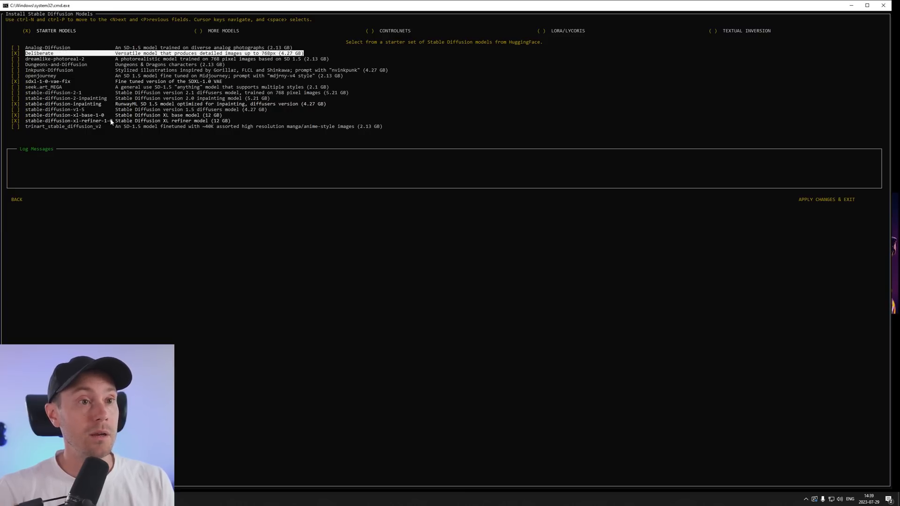
pyautogui.press('Up')
pyautogui.press('Up')
pyautogui.press('Right')
pyautogui.press('Right')
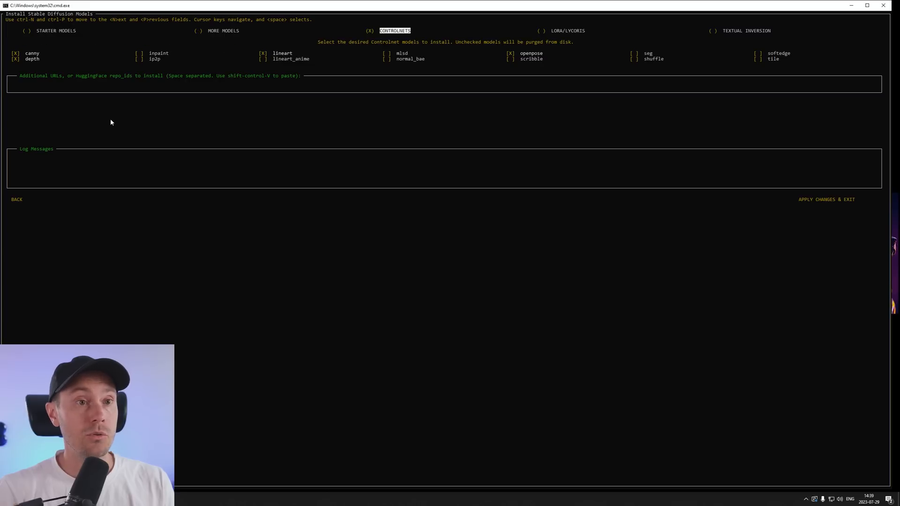
pyautogui.press('Down')
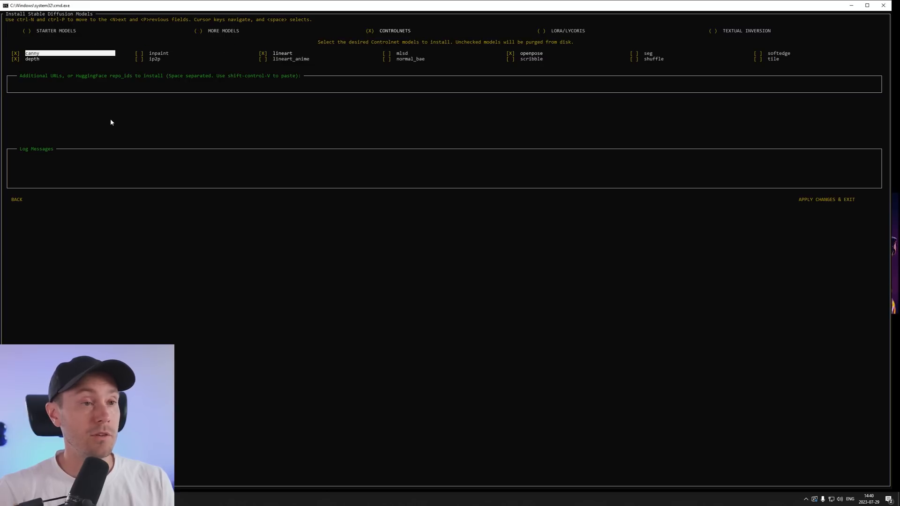
pyautogui.press('Down')
pyautogui.press('Right')
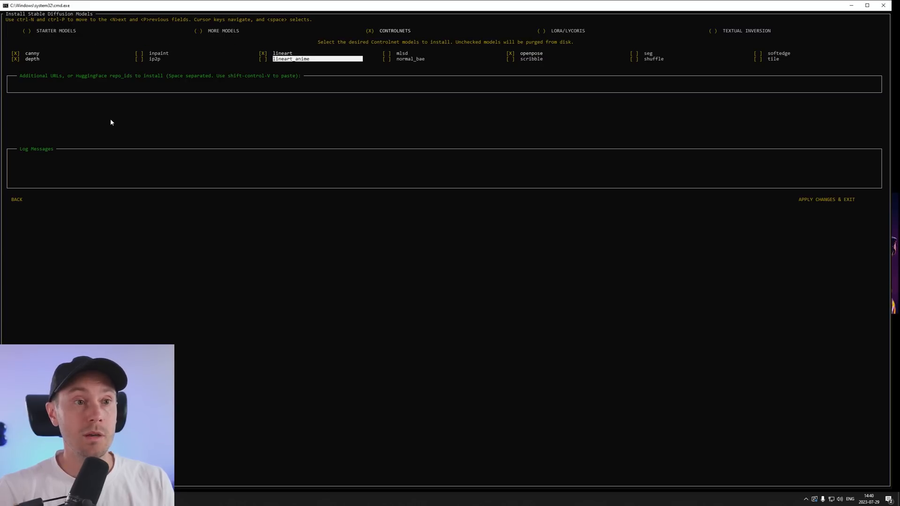
pyautogui.press('Up')
pyautogui.press('Right')
pyautogui.press('Right')
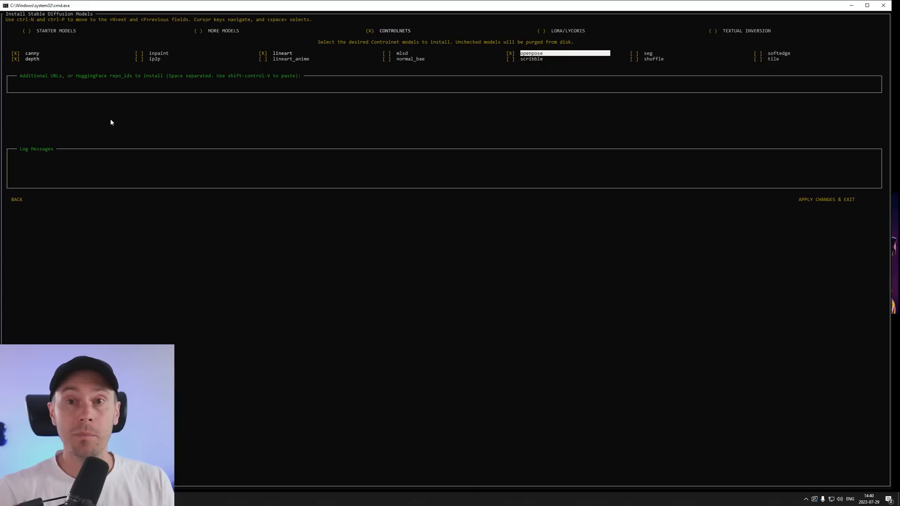
pyautogui.press('Down')
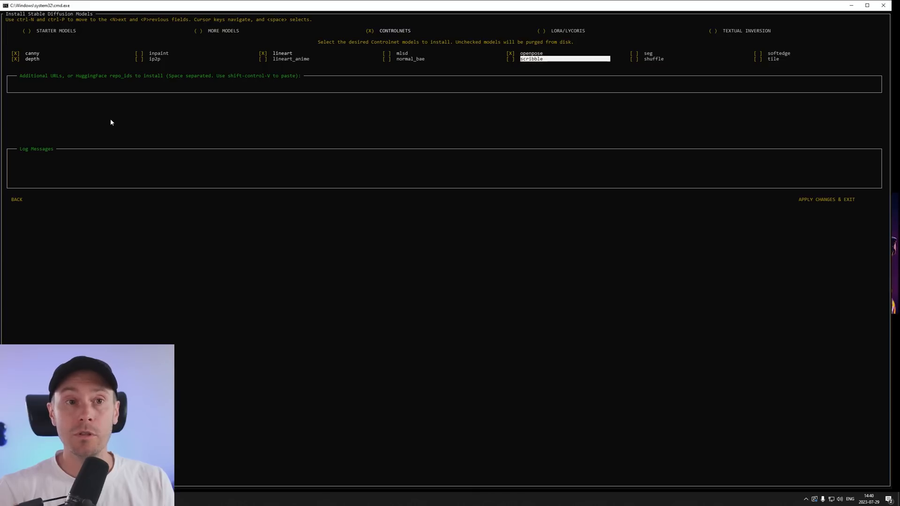
pyautogui.press('Up')
pyautogui.press('Right')
pyautogui.press('Right')
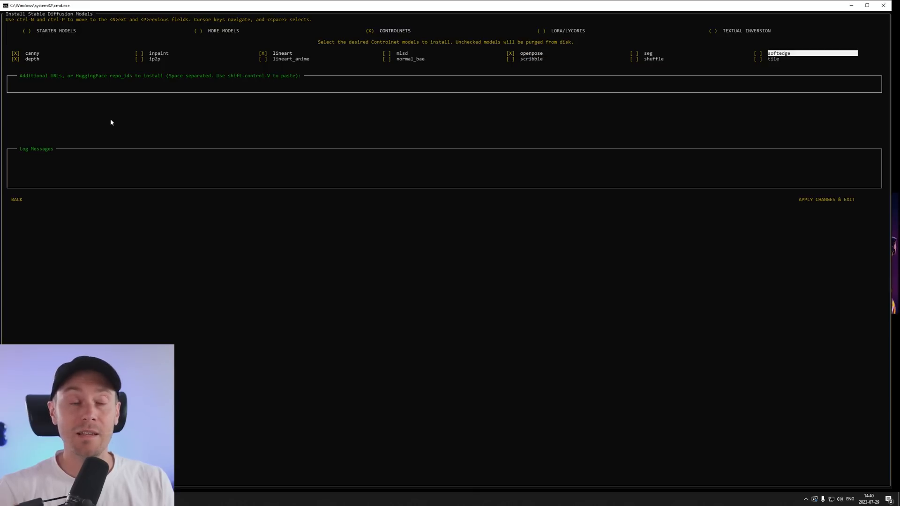
pyautogui.press('Down')
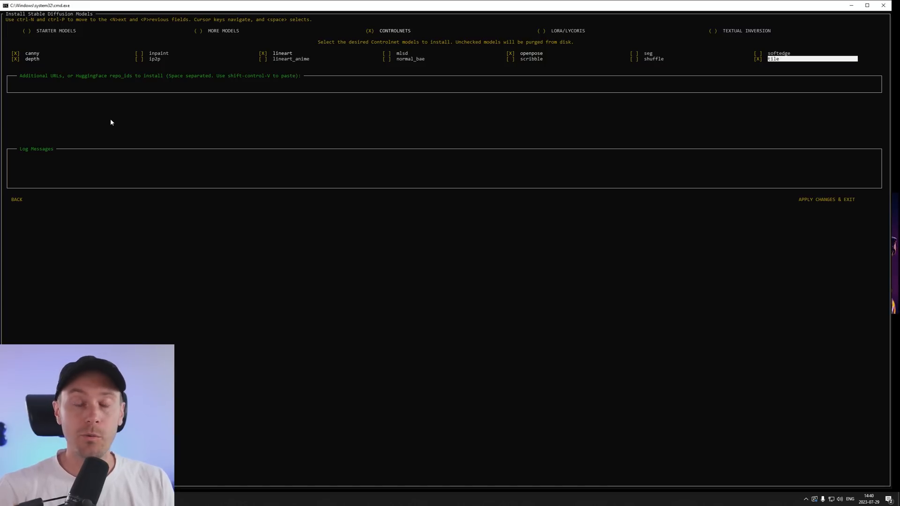
# - Apply the selections and exit so the model downloads start
pyautogui.press('Tab')
pyautogui.press('Tab')
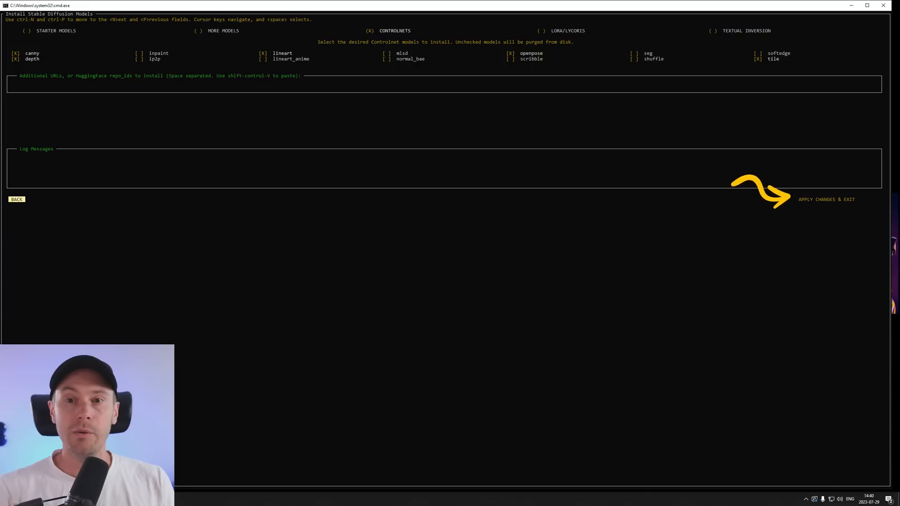
pyautogui.hotkey('shift', 'Tab')
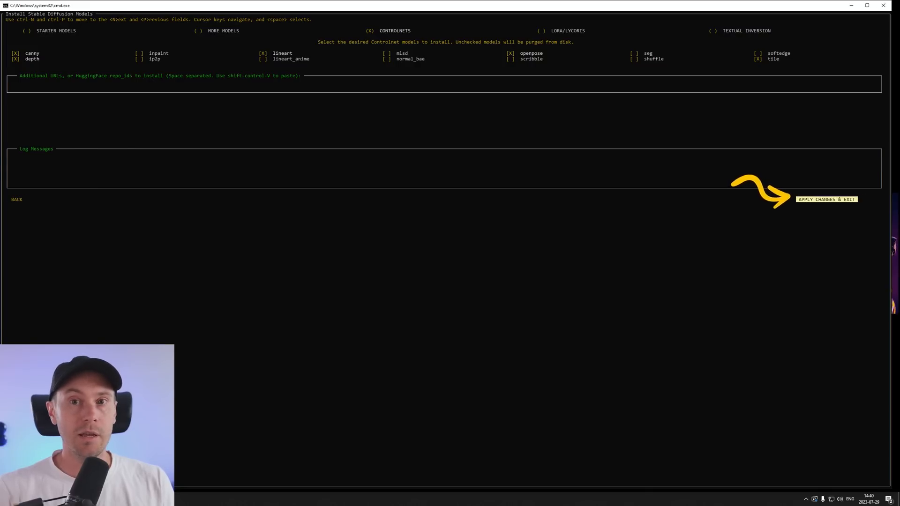
pyautogui.press('Return')
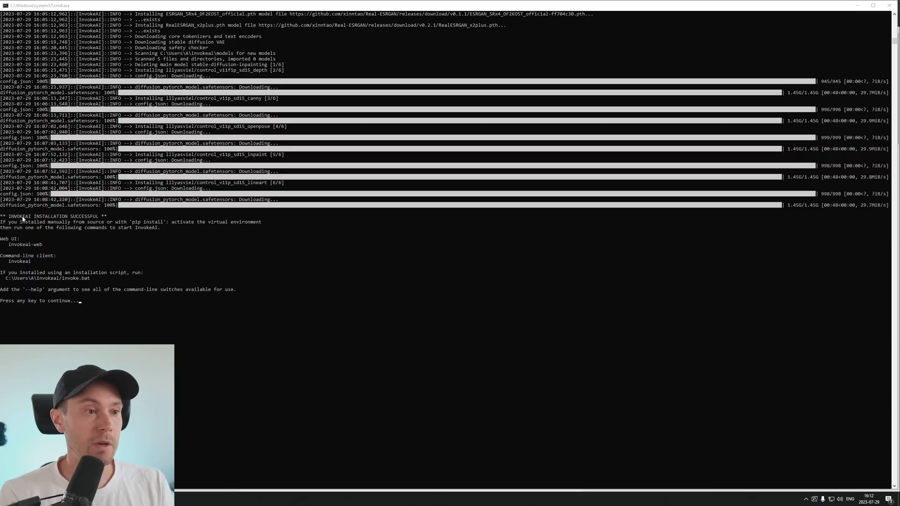
# - Acknowledge 'INVOKEAI INSTALLATION SUCCESSFUL' and close the installer console
pyautogui.moveTo(101, 216); pyautogui.dragTo(5, 220)
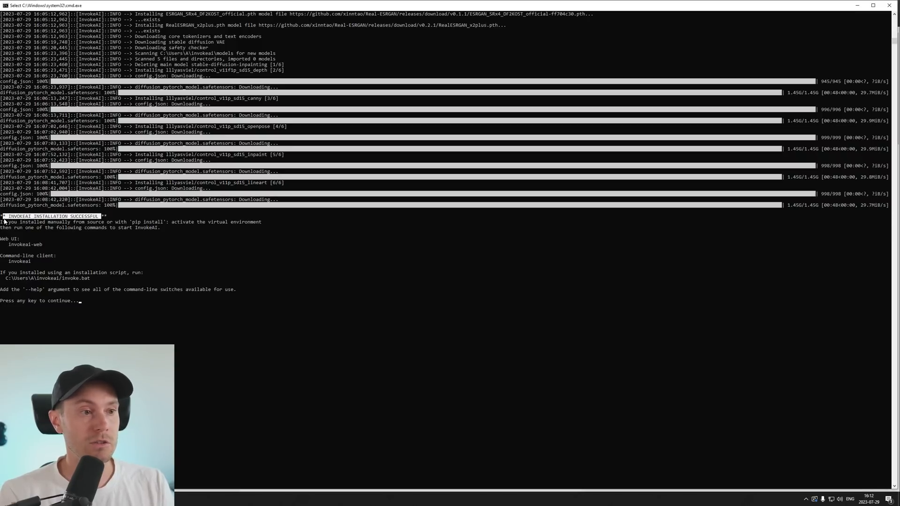
pyautogui.click(88, 208)
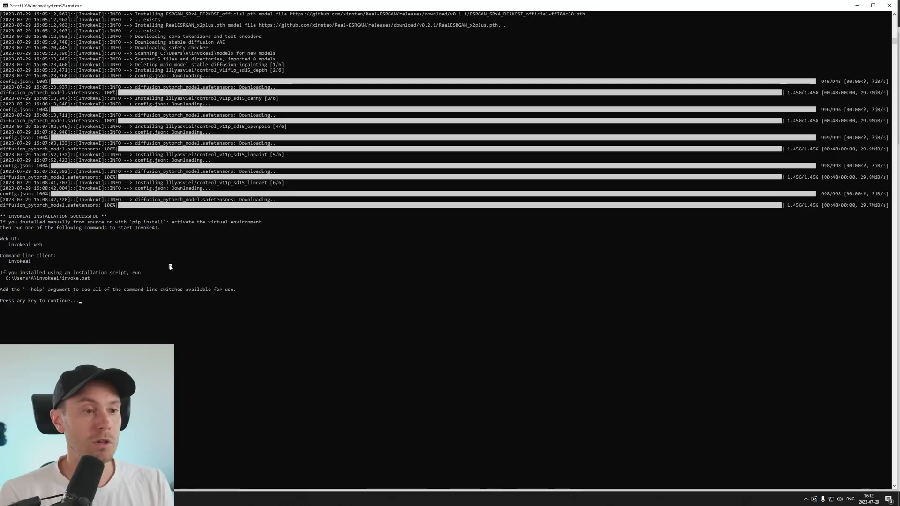
pyautogui.press('Escape')
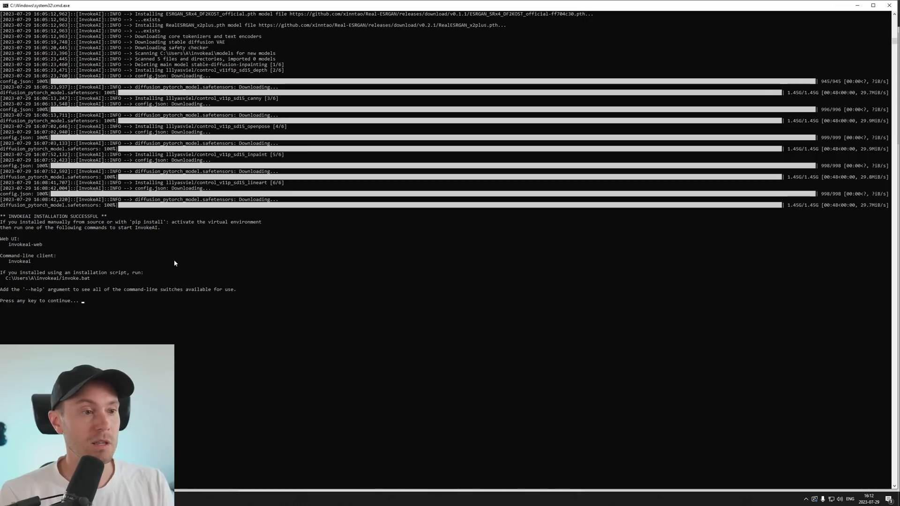
pyautogui.press('Return')
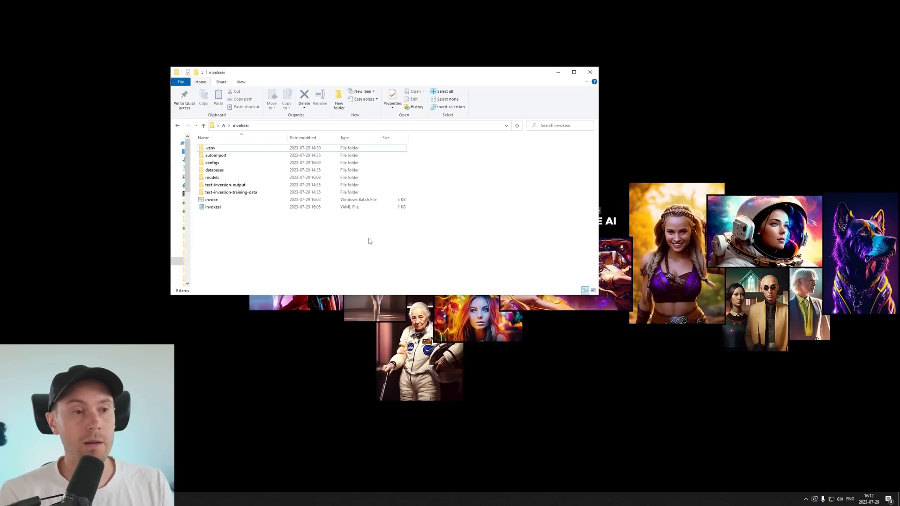
pyautogui.moveTo(212, 200)
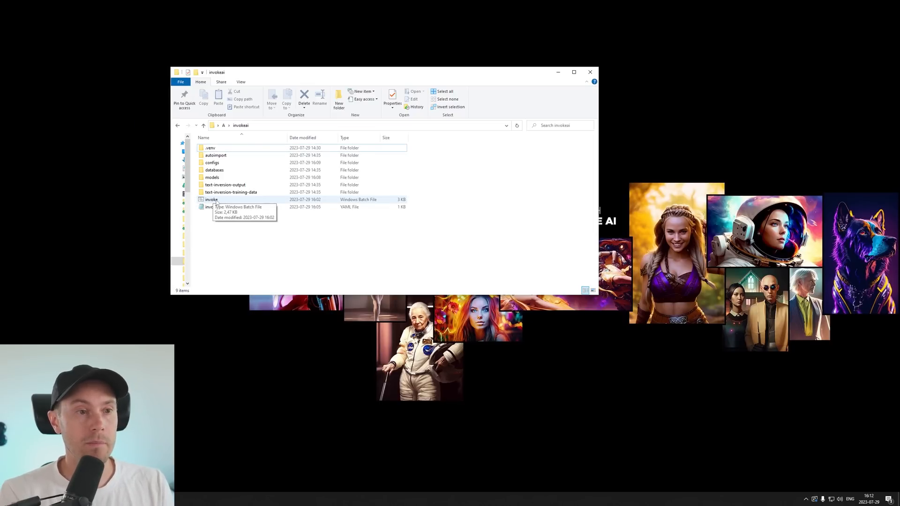
# - Run invoke.bat and accept option 1 to start the browser-based interface
pyautogui.doubleClick(211, 199)
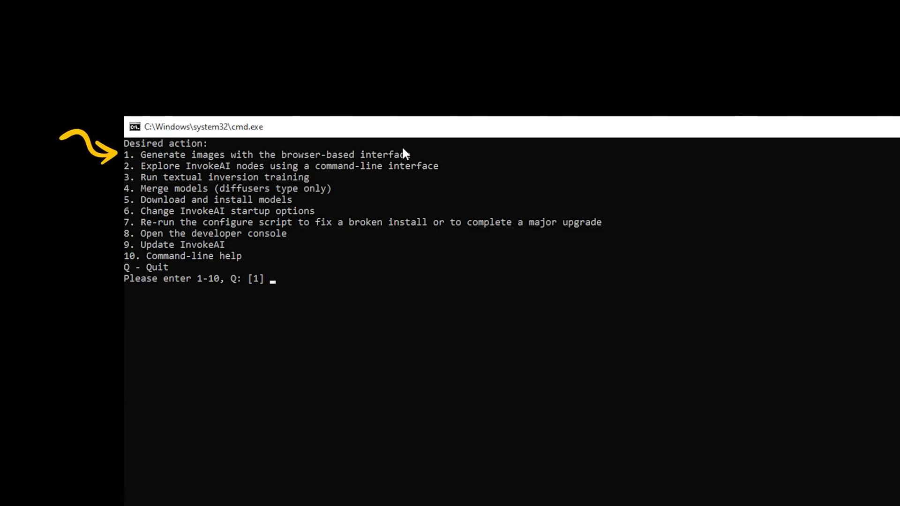
pyautogui.moveTo(410, 152); pyautogui.dragTo(125, 154)
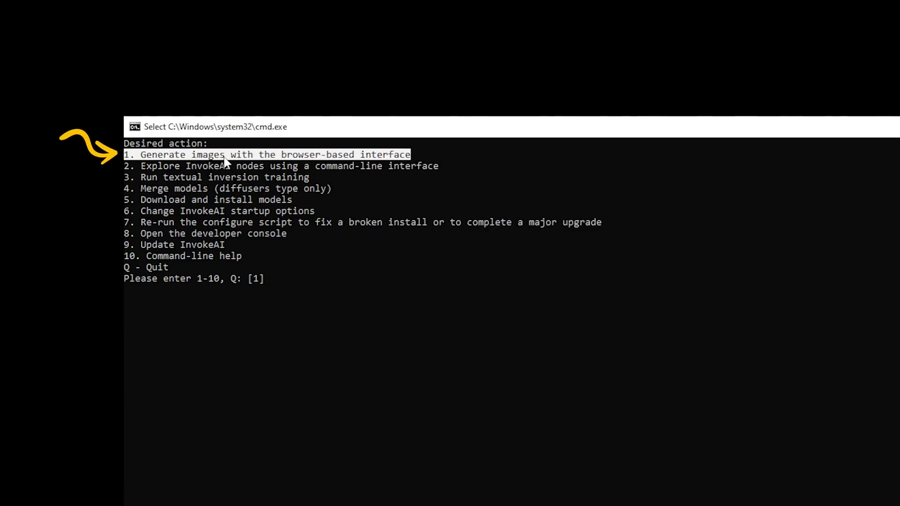
pyautogui.click(329, 149)
pyautogui.press('Escape')
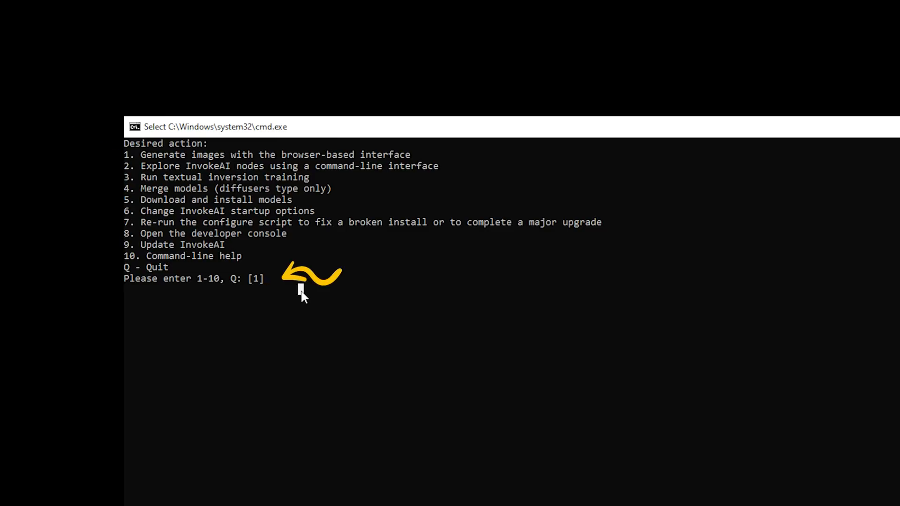
pyautogui.press('Return')
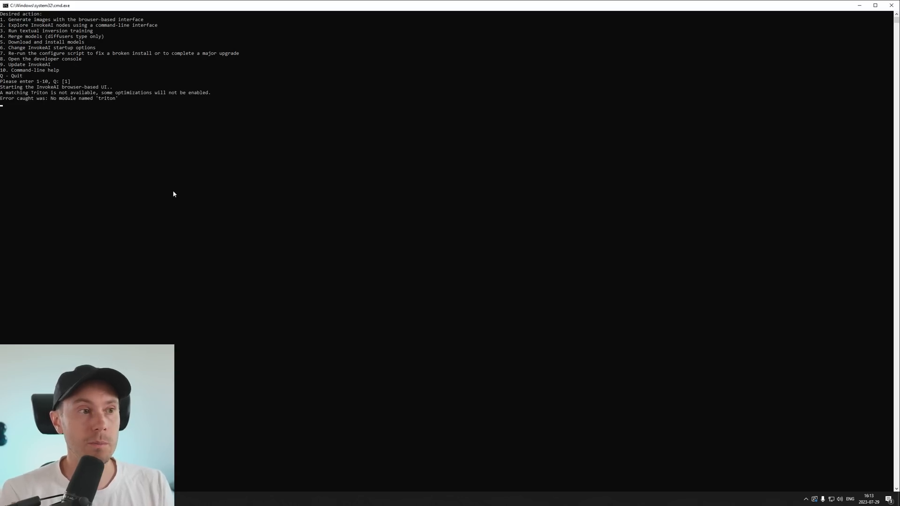
pyautogui.moveTo(149, 194); pyautogui.dragTo(232, 196)
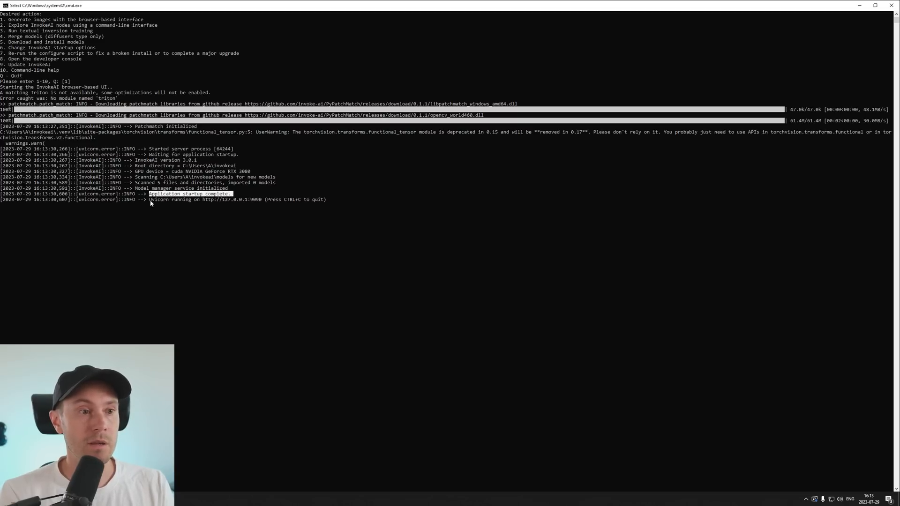
pyautogui.moveTo(203, 200); pyautogui.dragTo(262, 201)
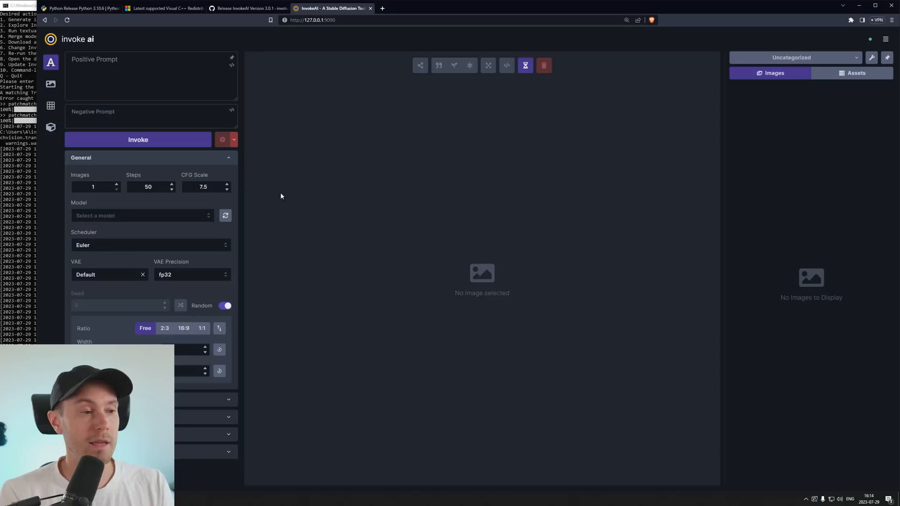
# - Review the prompt fields and select Deliberate as the generation model
pyautogui.click(153, 85)
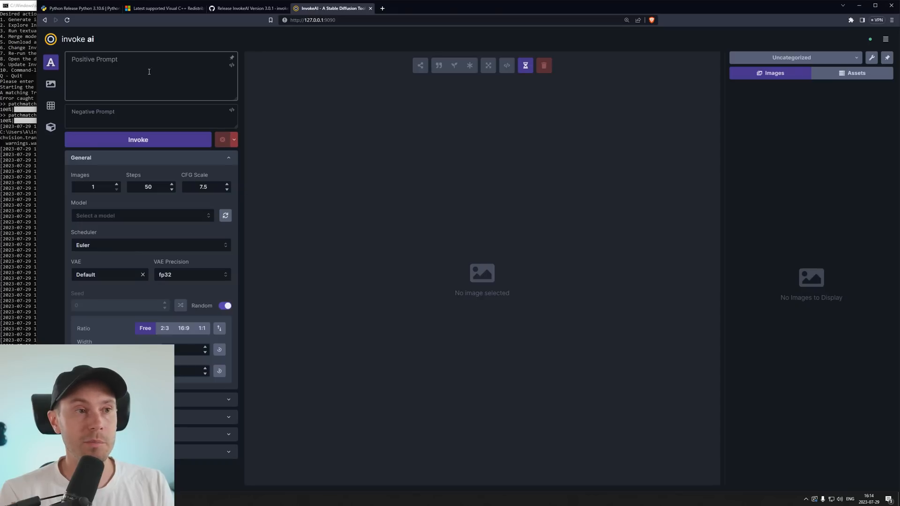
pyautogui.click(124, 119)
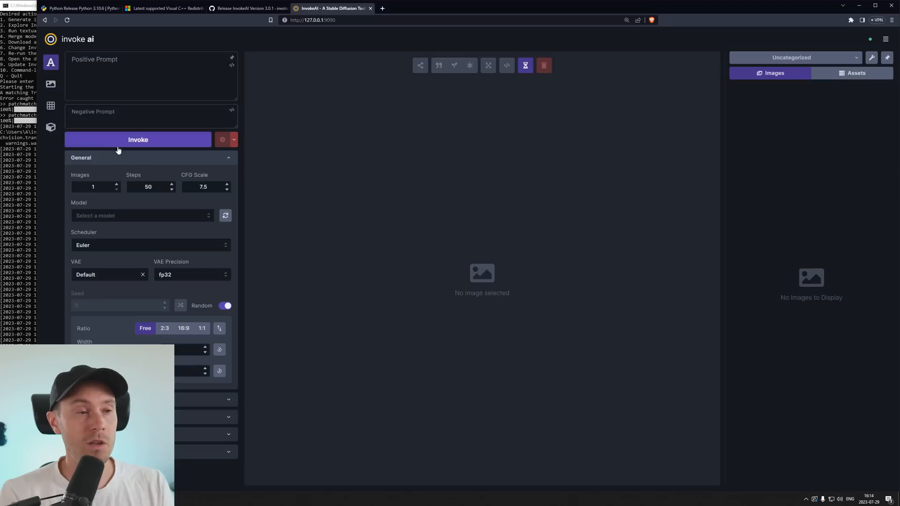
pyautogui.click(156, 150)
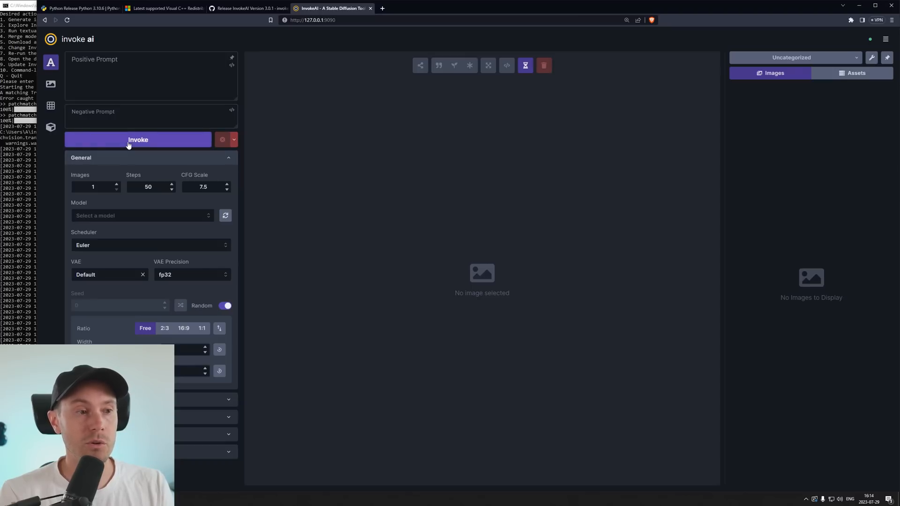
pyautogui.click(209, 216)
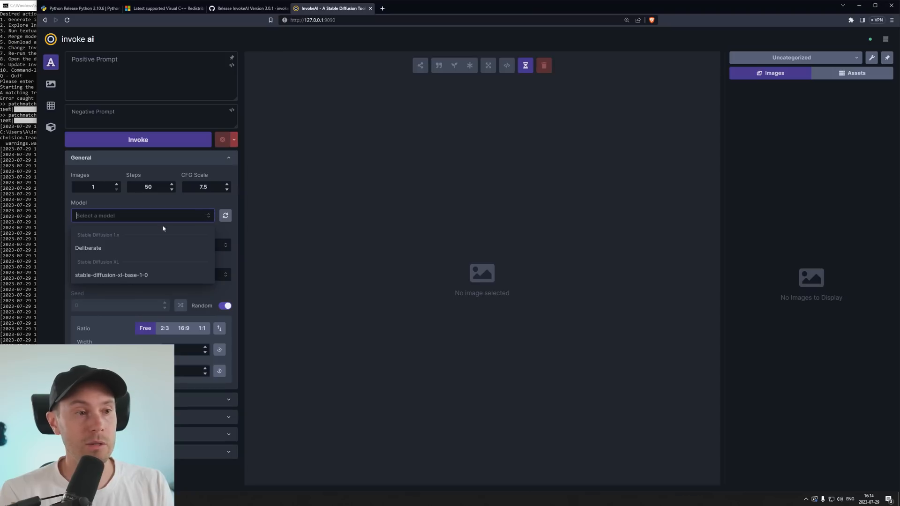
pyautogui.click(96, 248)
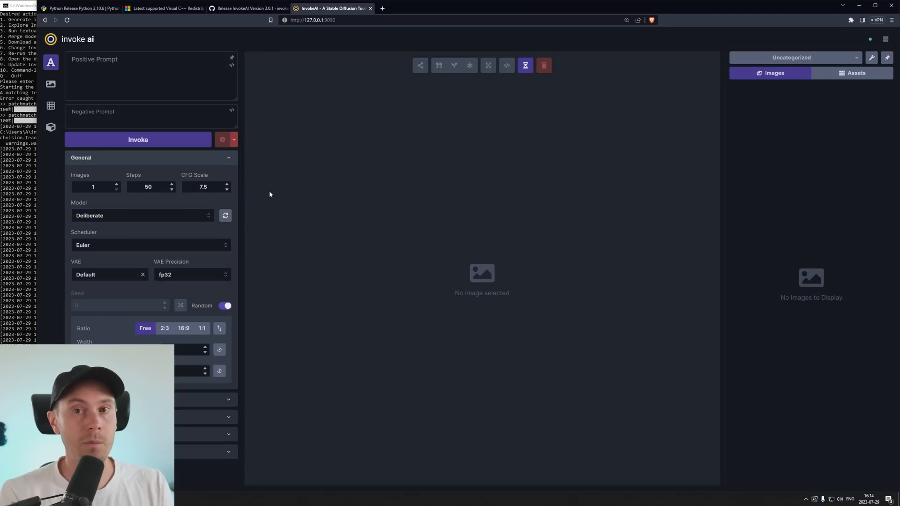